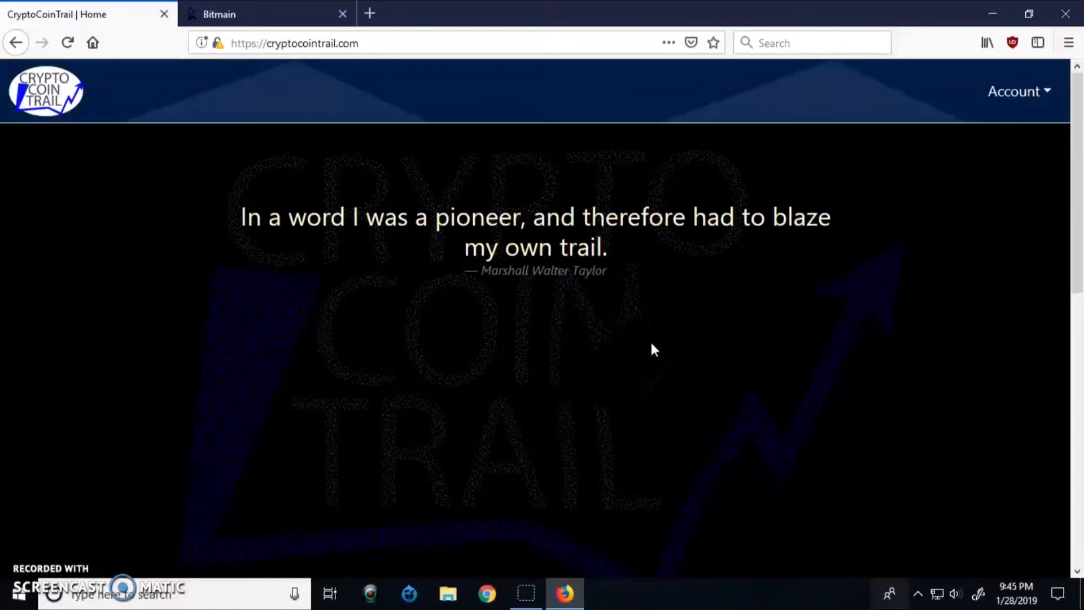
# Scroll the home page down to the 'What is CryptoCoinTrail?' section with Log In and Sign Up
pyautogui.scroll(-1, 649, 340)
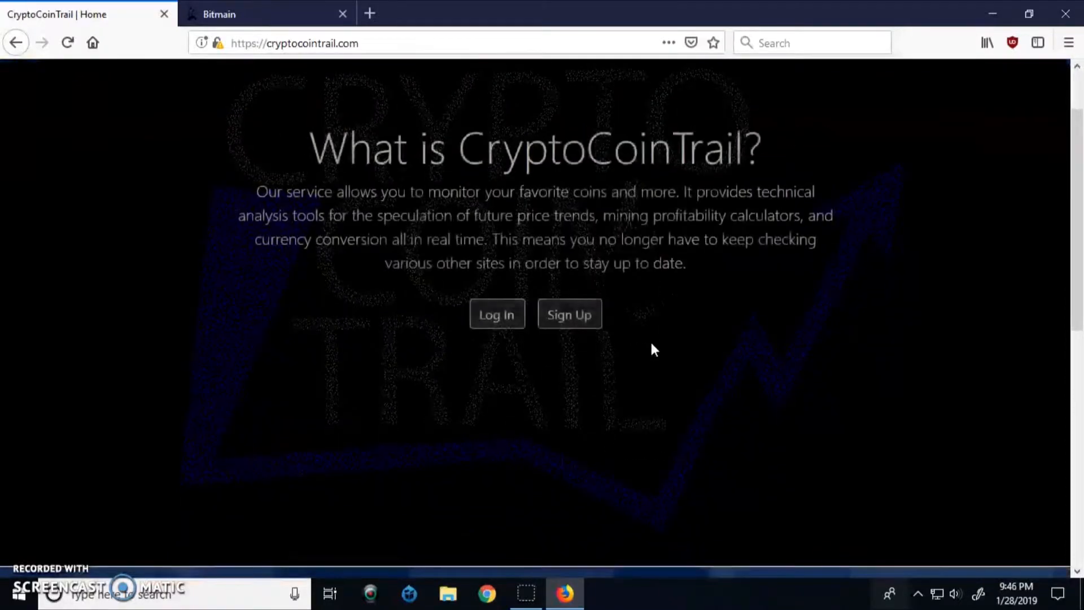
# Sign up with a username, email address and account password, and create the new account
pyautogui.click(582, 321)
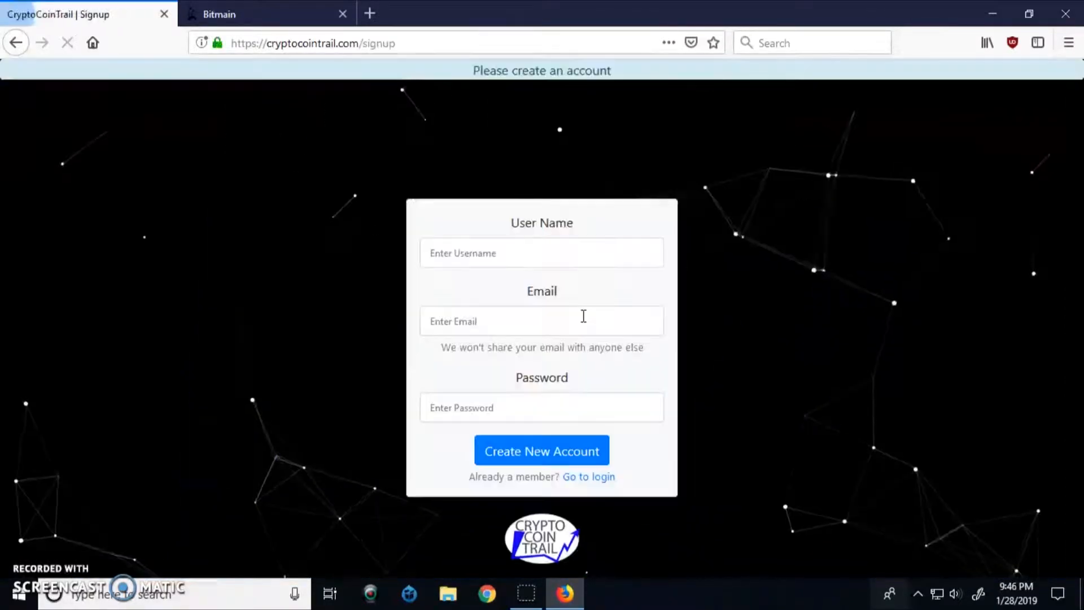
pyautogui.click(539, 256)
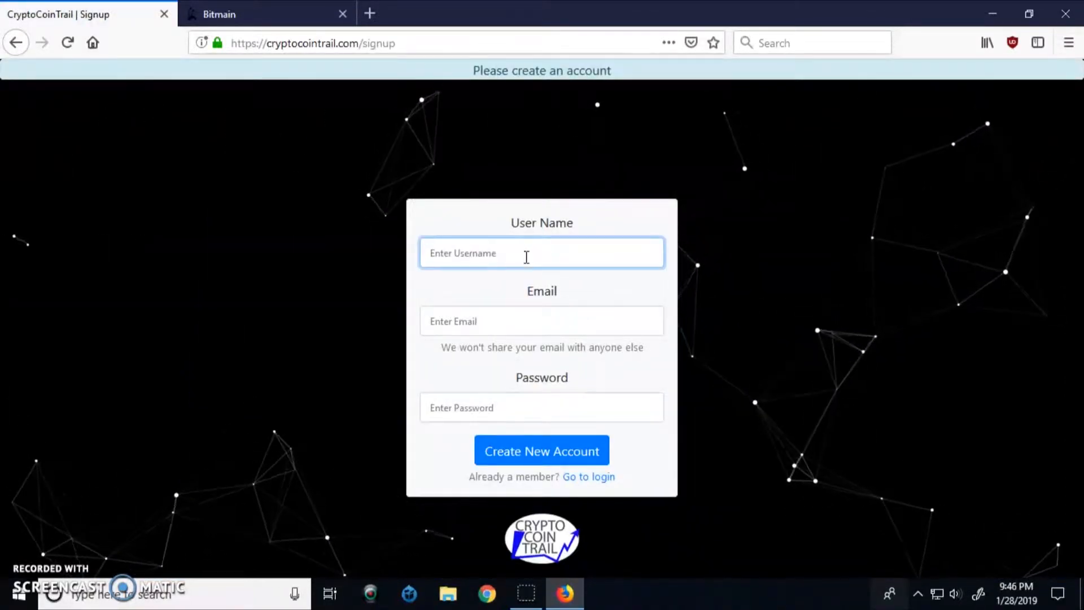
pyautogui.write('ex')
pyautogui.press('Down')
pyautogui.press('Return')
pyautogui.press('Return')
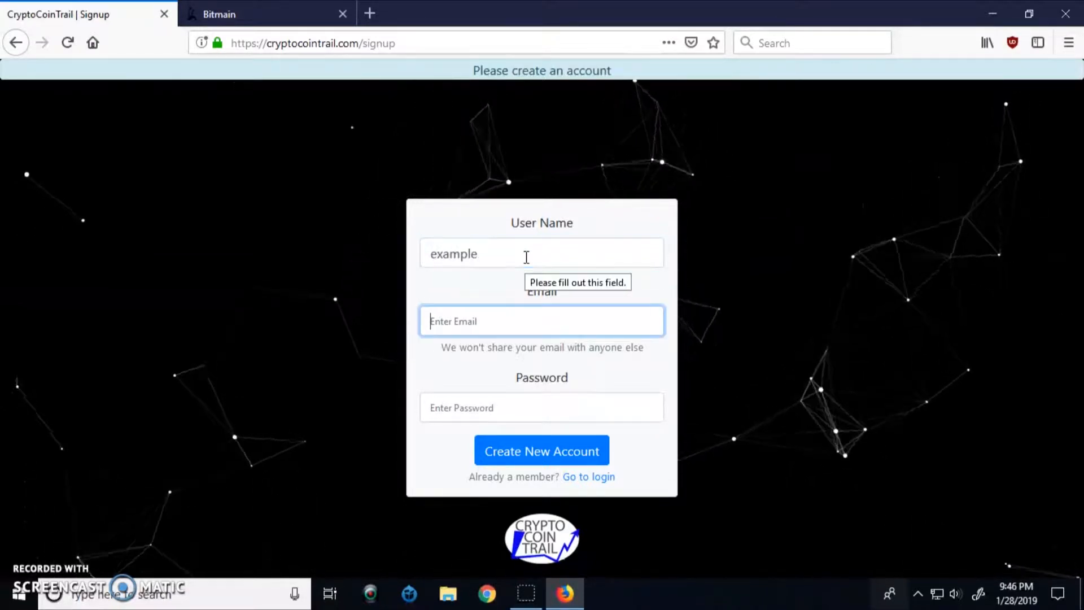
pyautogui.write('ex')
pyautogui.press('Down')
pyautogui.press('Return')
pyautogui.press('Return')
pyautogui.write('example')
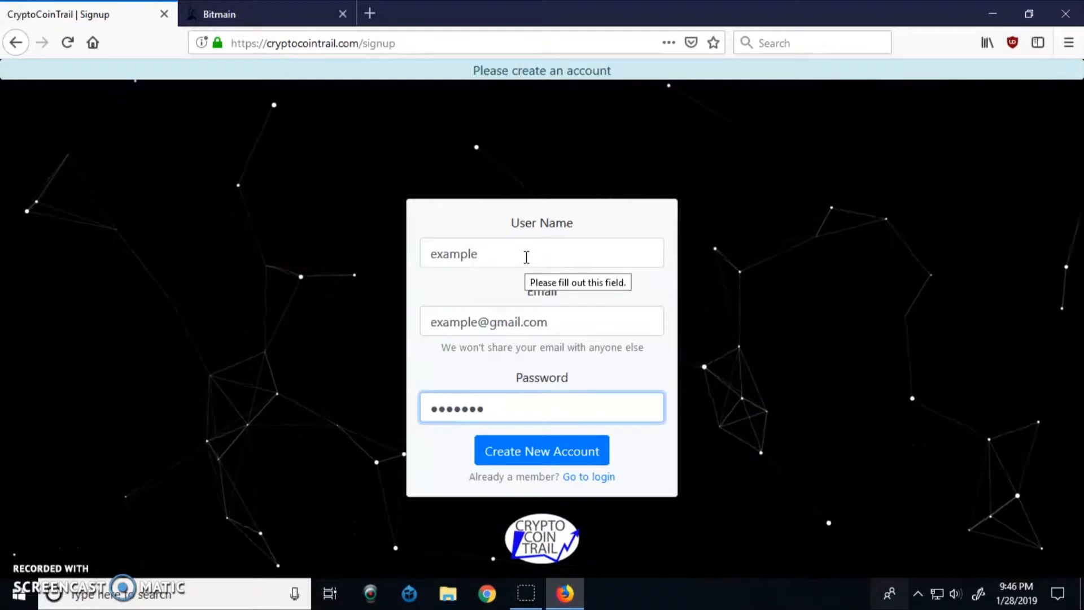
pyautogui.click(520, 450)
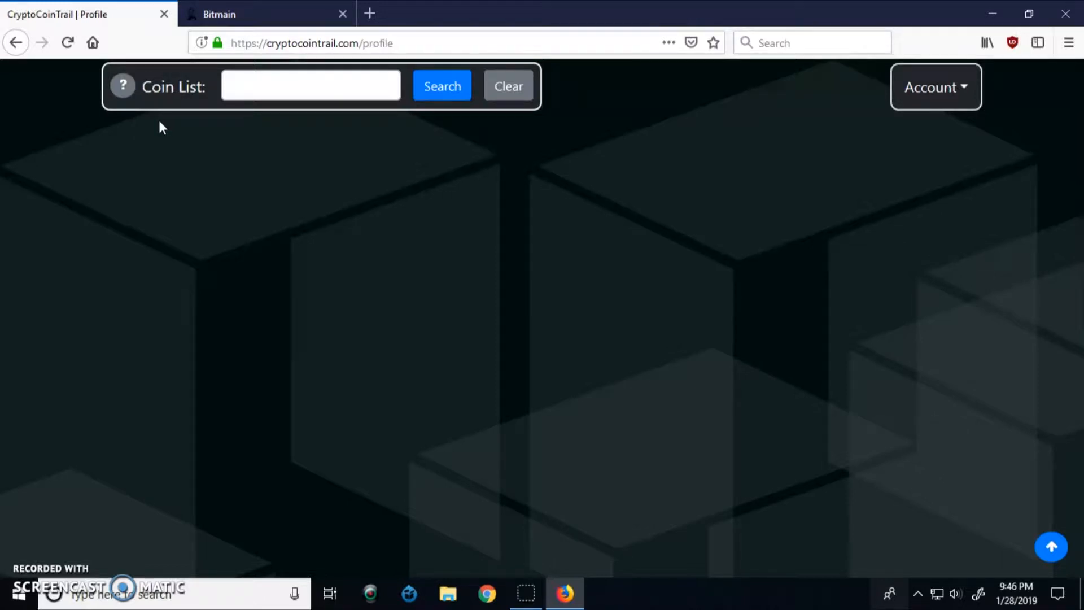
# Look through the list of available coins from the help icon, then close it
pyautogui.click(123, 87)
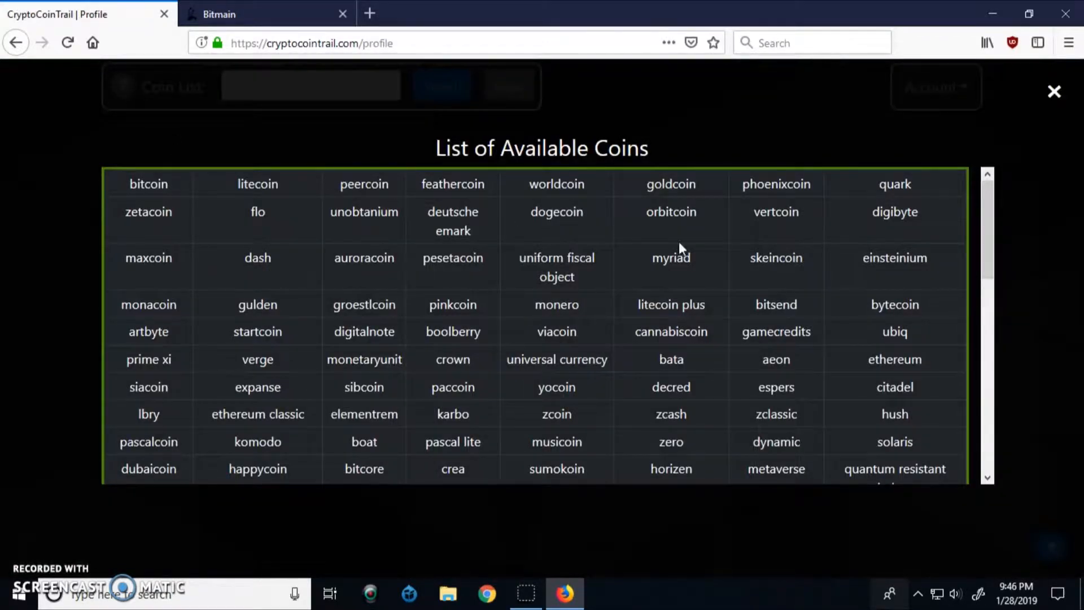
pyautogui.scroll(-7, 868, 260)
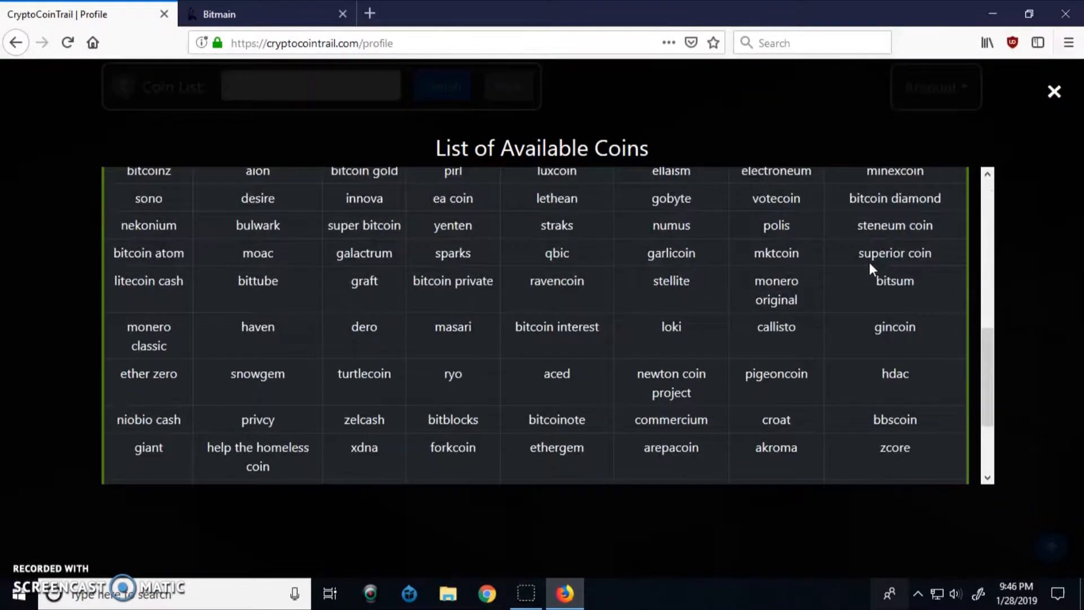
pyautogui.scroll(-2, 869, 262)
pyautogui.scroll(9, 869, 260)
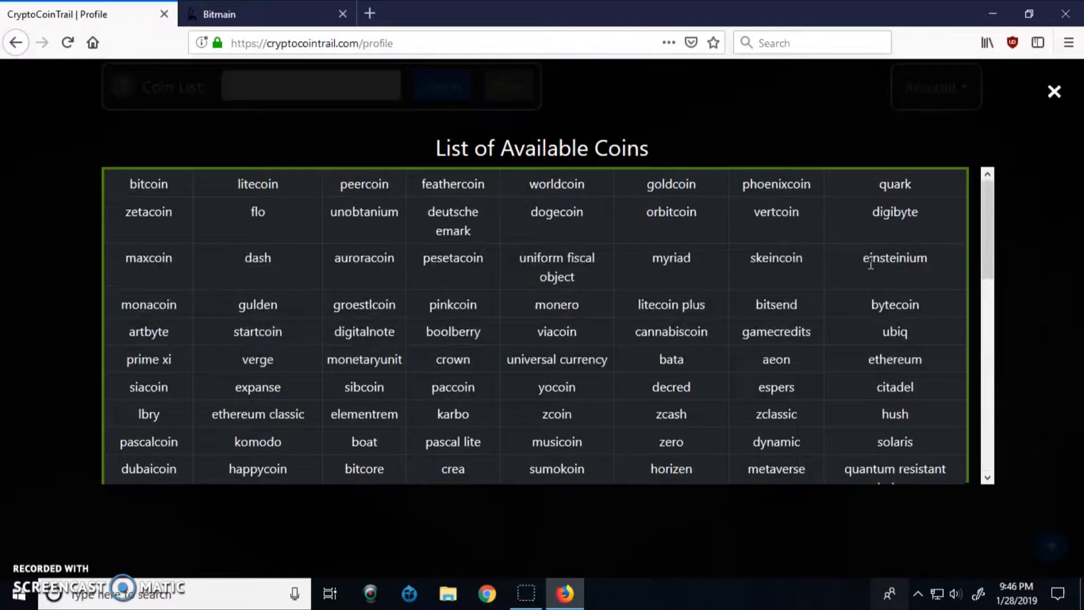
pyautogui.click(1054, 92)
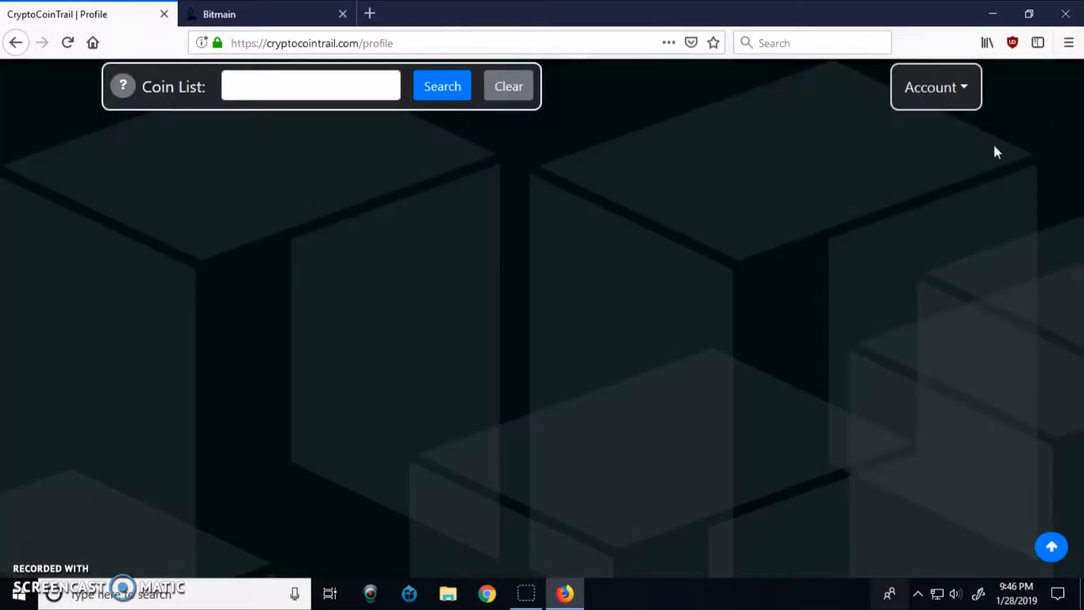
# Search the Coin List for 'bit'
pyautogui.click(300, 89)
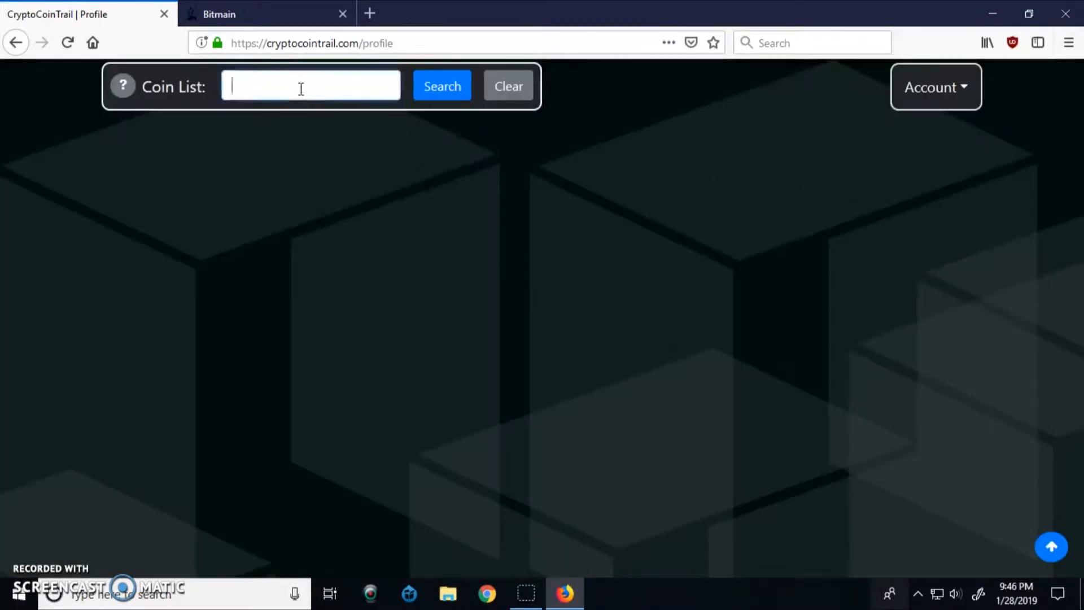
pyautogui.write('bit')
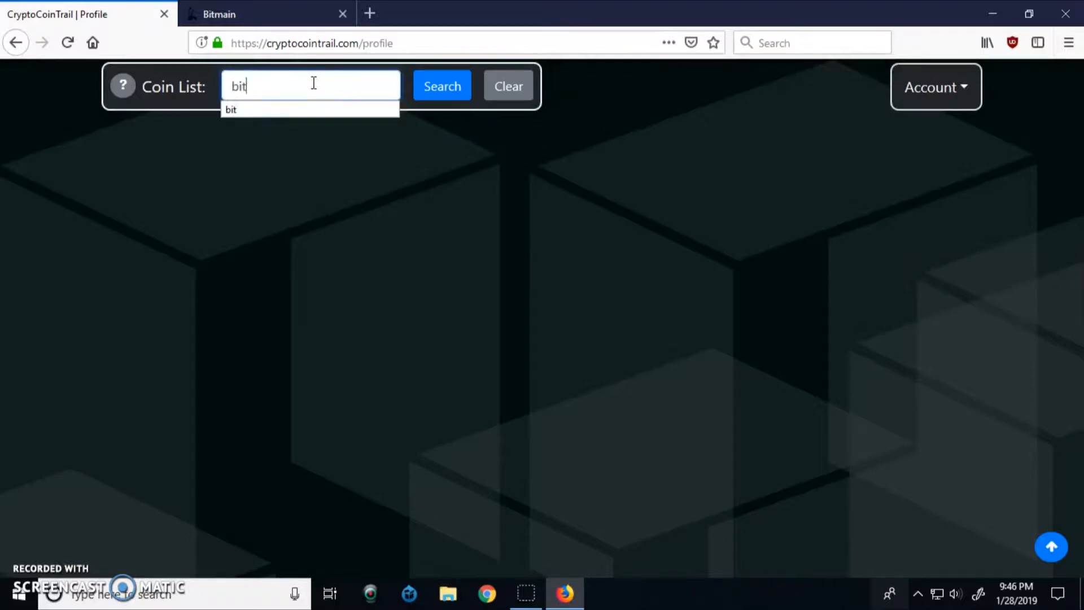
pyautogui.click(434, 100)
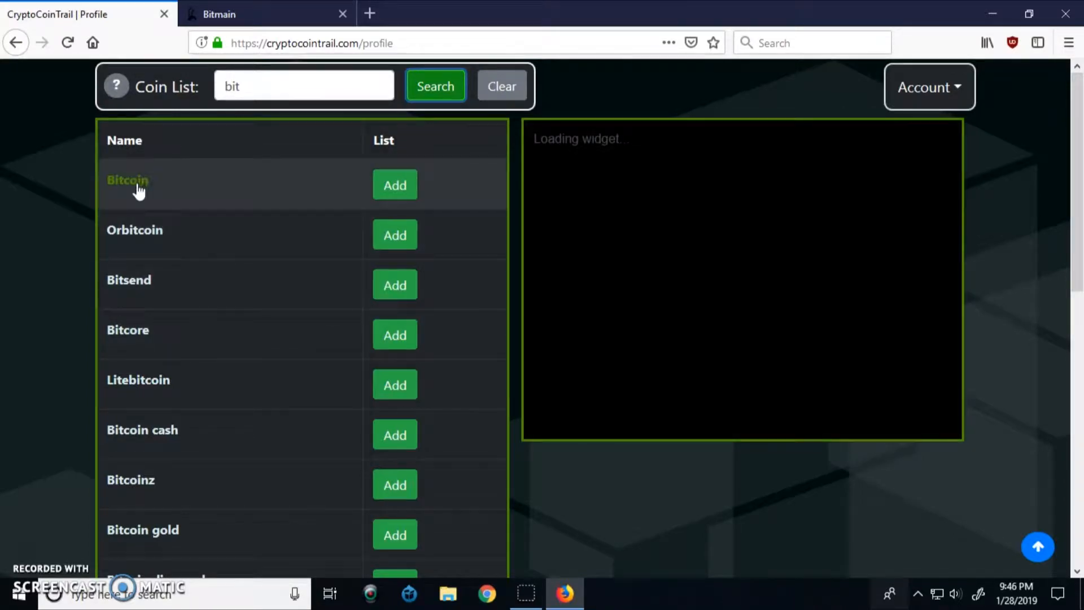
# Check Bitcoin's official website, then add Bitcoin to the tracked coins
pyautogui.click(140, 187)
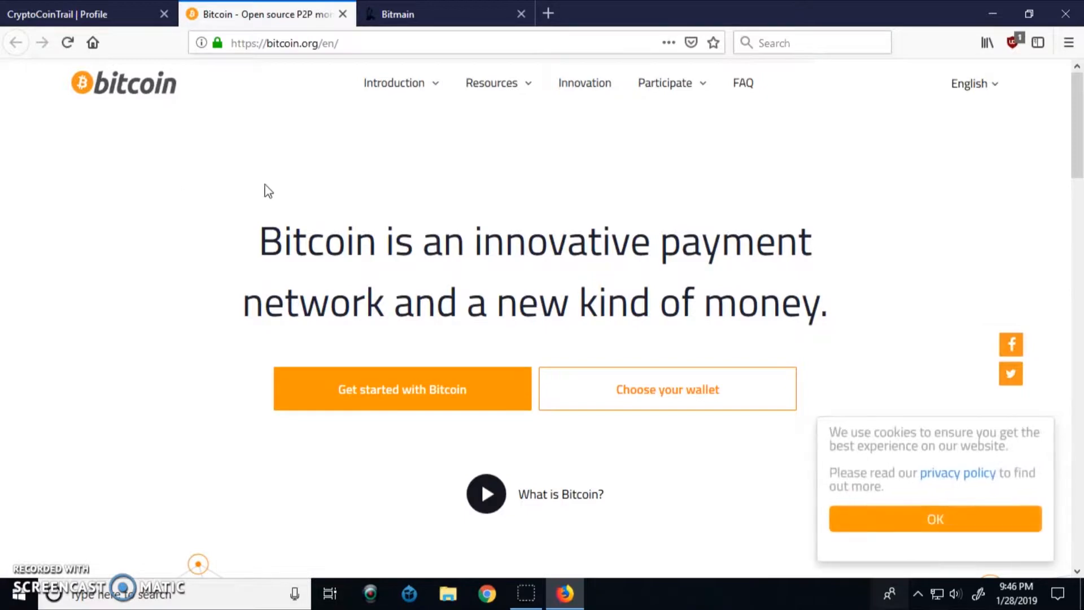
pyautogui.click(343, 14)
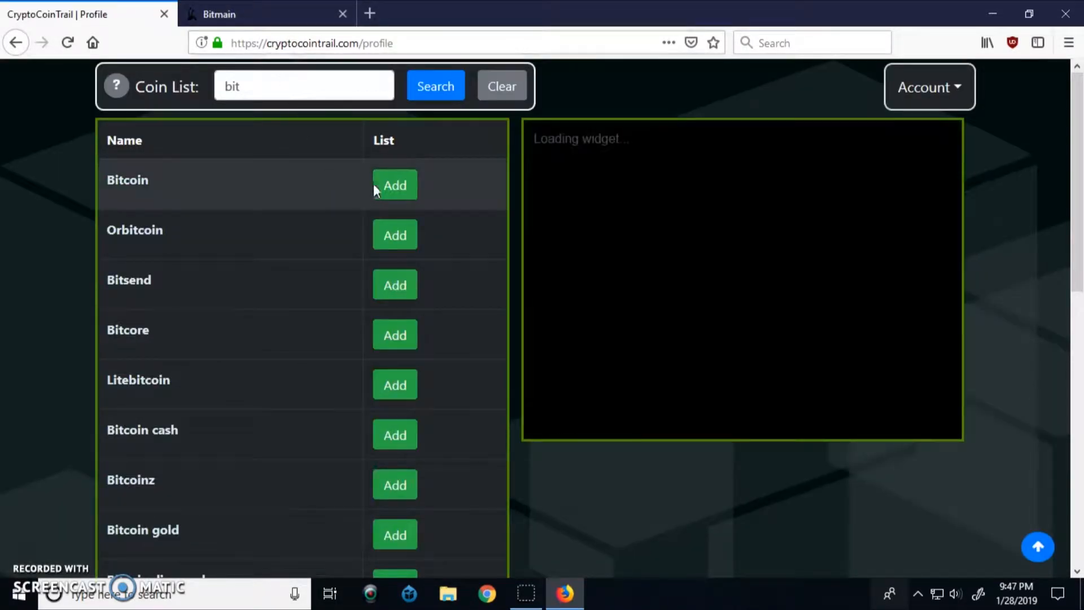
pyautogui.click(391, 187)
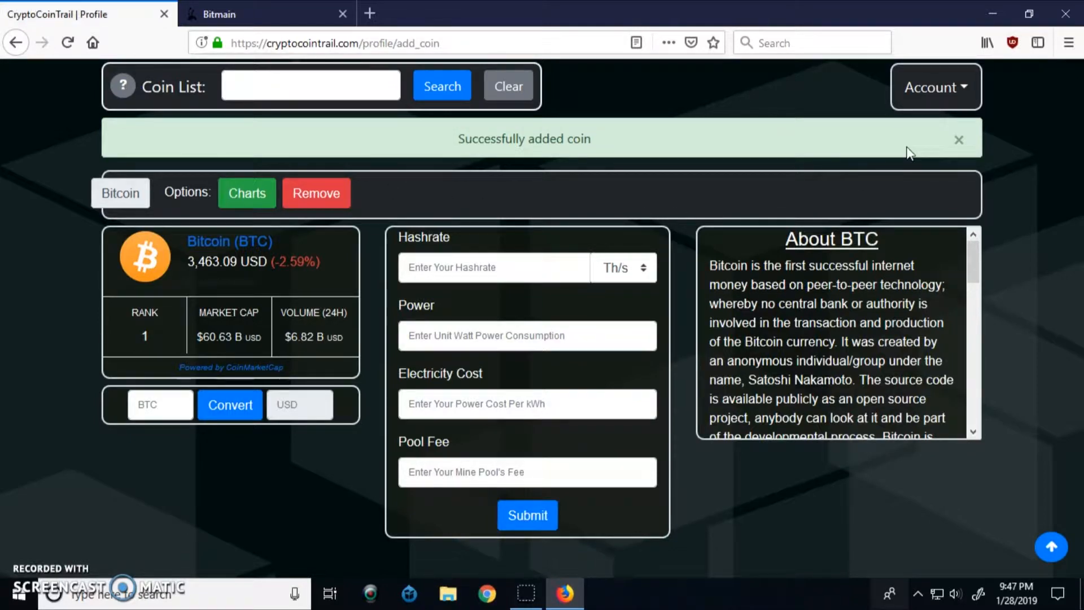
# Close the 'Successfully added coin' alert above Bitcoin's card
pyautogui.click(959, 140)
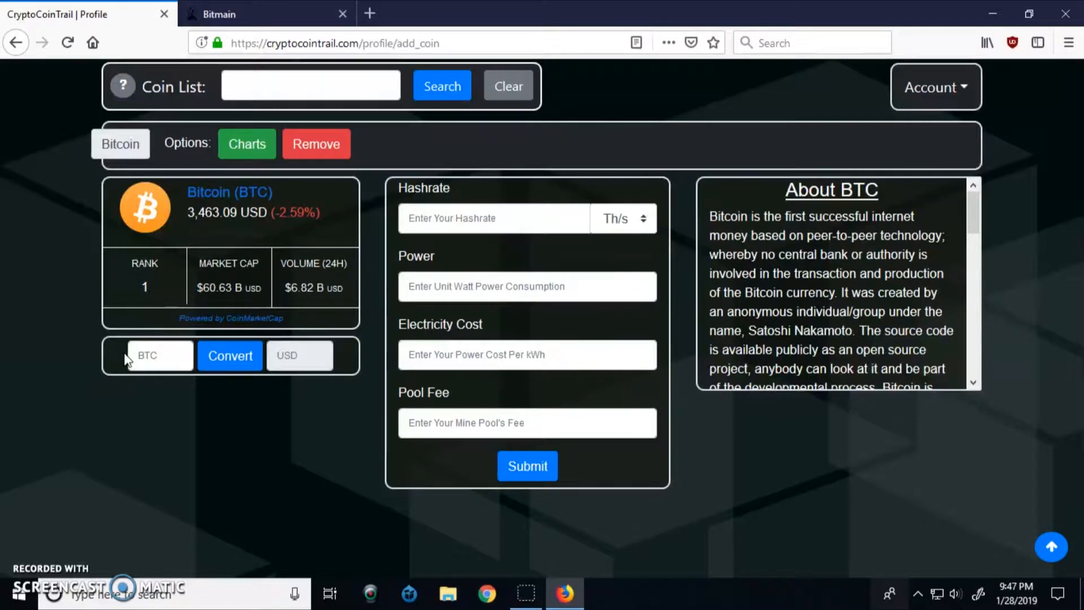
# Convert 1.12 BTC to US dollars in the converter, yielding $3833.558
pyautogui.click(177, 356)
pyautogui.write('1')
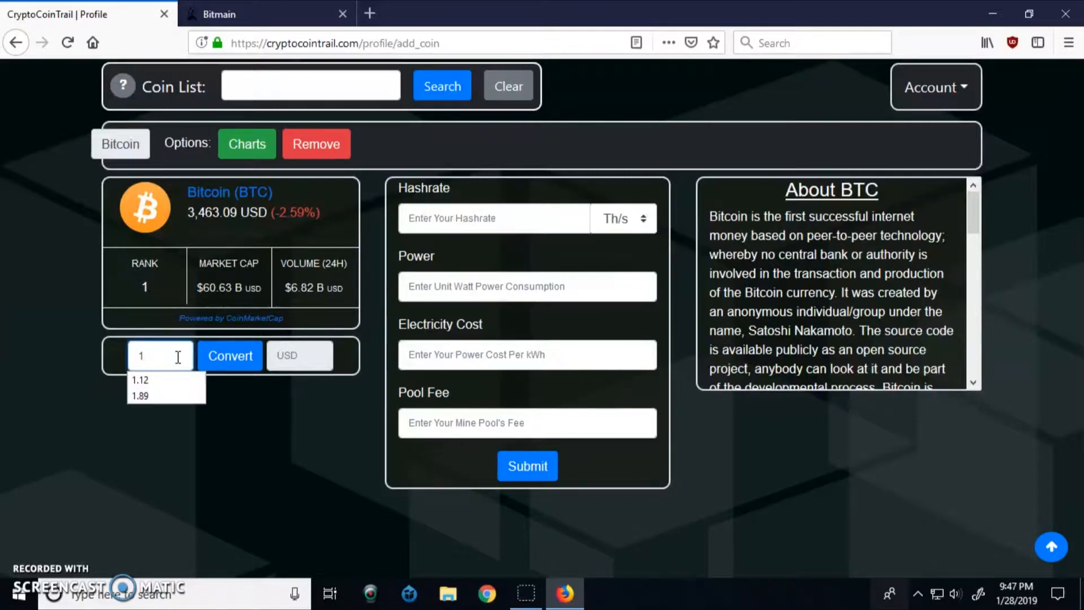
pyautogui.click(150, 385)
pyautogui.click(214, 362)
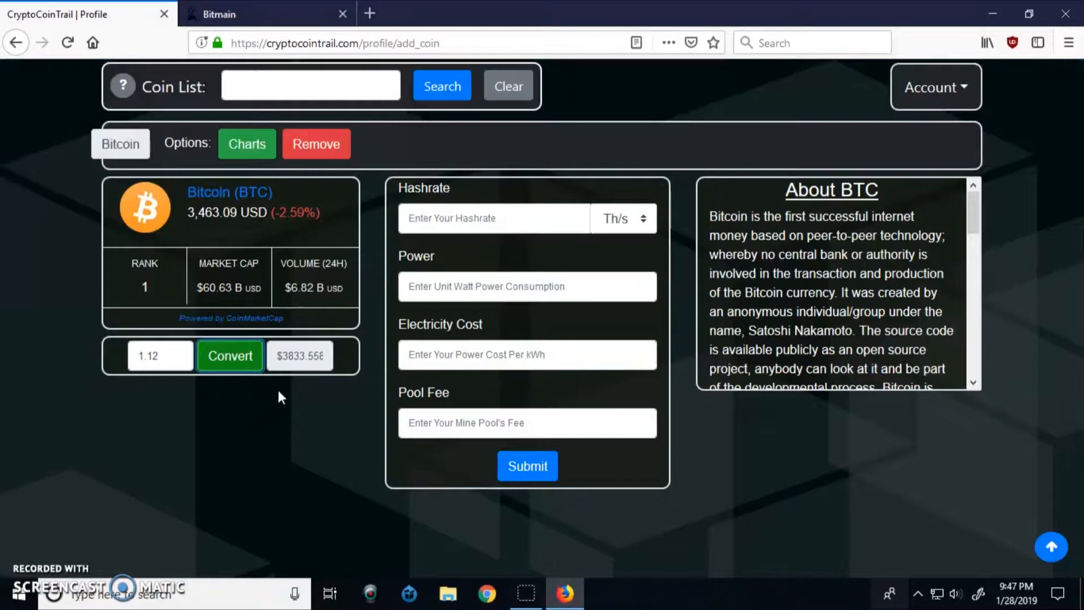
pyautogui.tripleClick(281, 362)
pyautogui.click(318, 390)
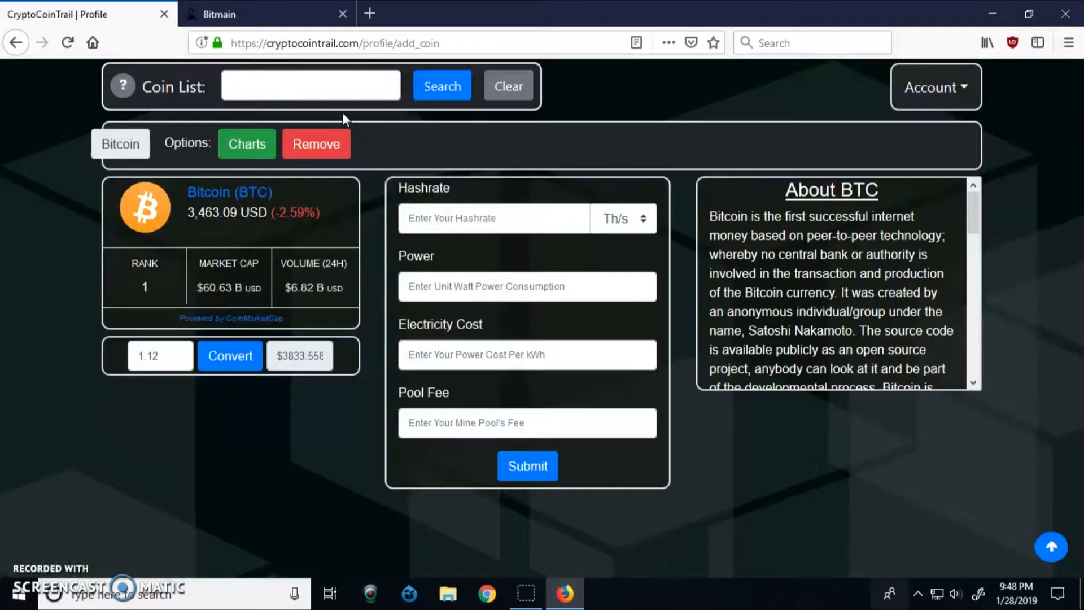
# Check the Antminer S15 specs, then enter a hashrate of 28 Th/s
pyautogui.click(256, 8)
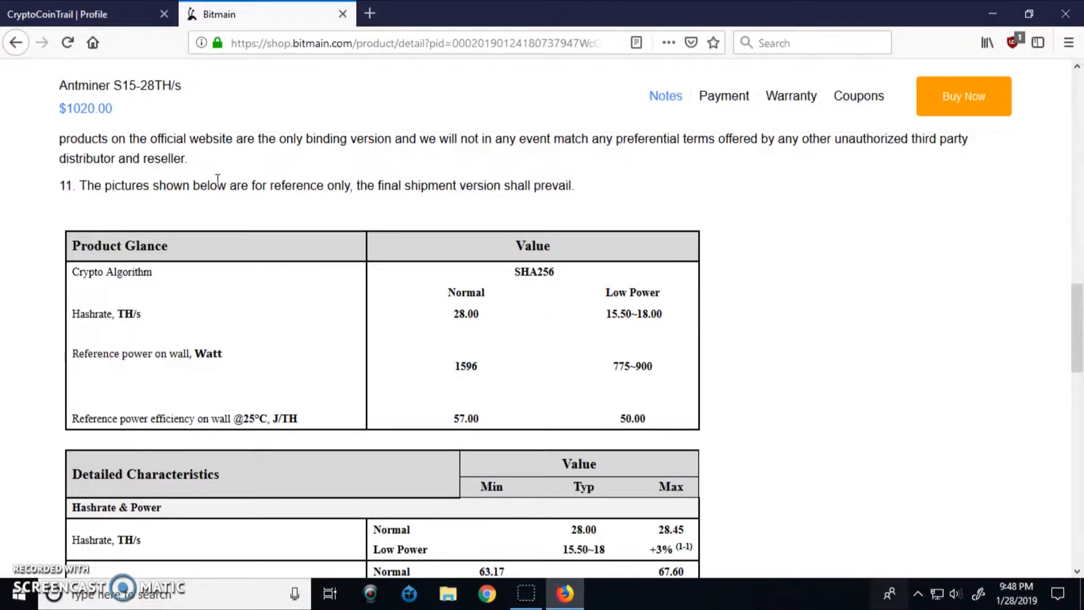
pyautogui.click(83, 16)
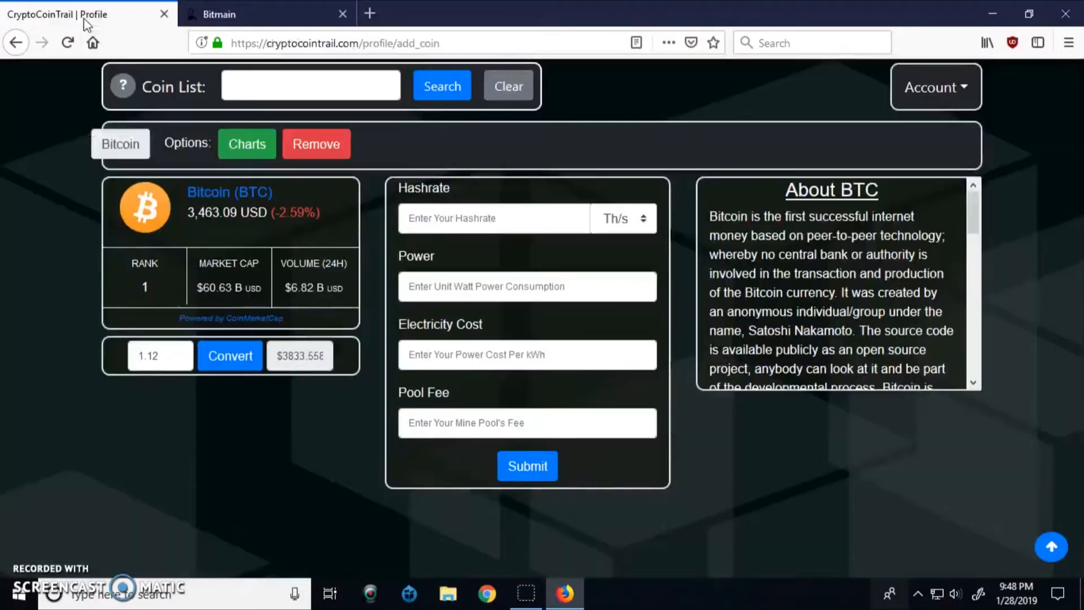
pyautogui.click(611, 226)
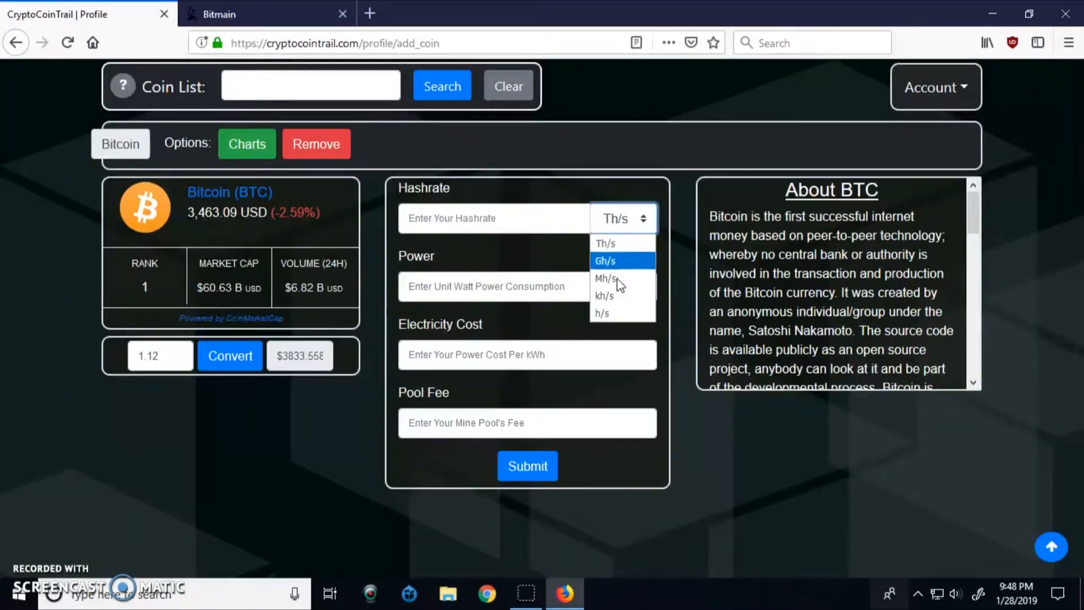
pyautogui.click(600, 244)
pyautogui.click(505, 216)
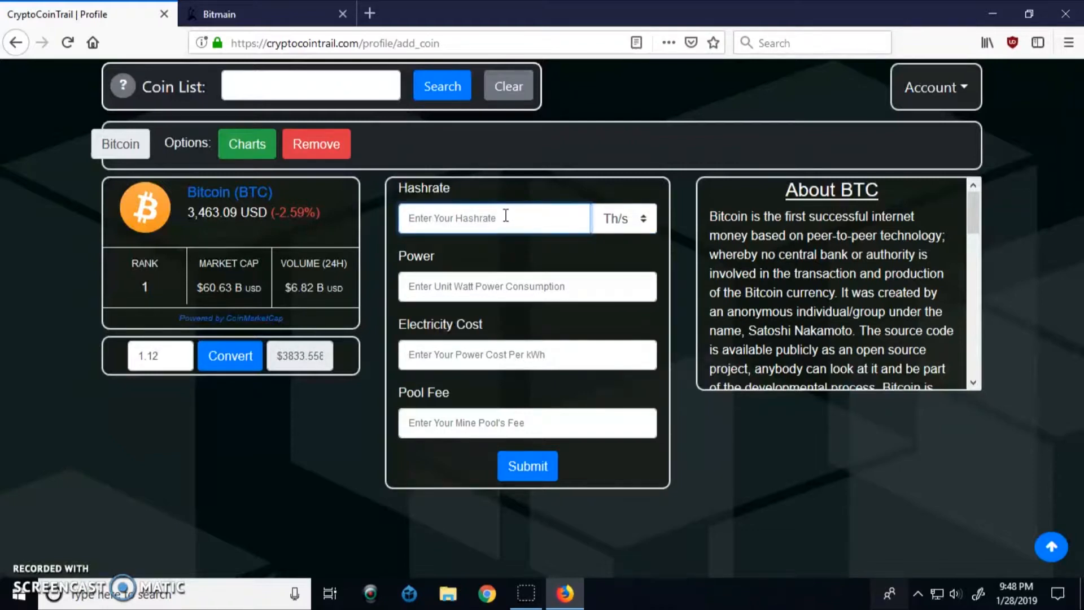
pyautogui.write('28')
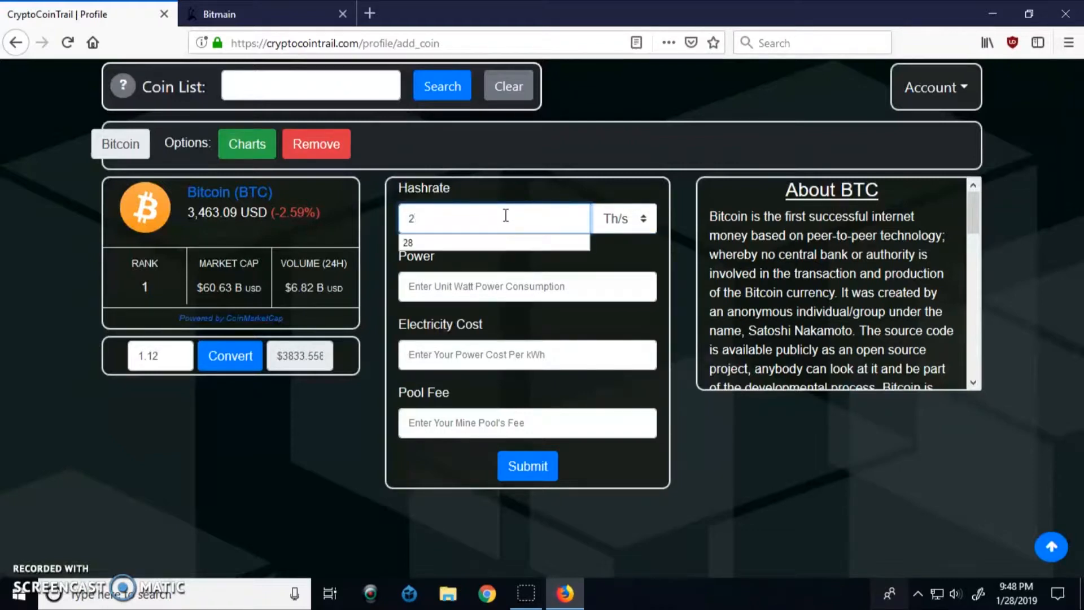
# Fill in power 1596, electricity cost .12 and pool fee .9
pyautogui.click(435, 281)
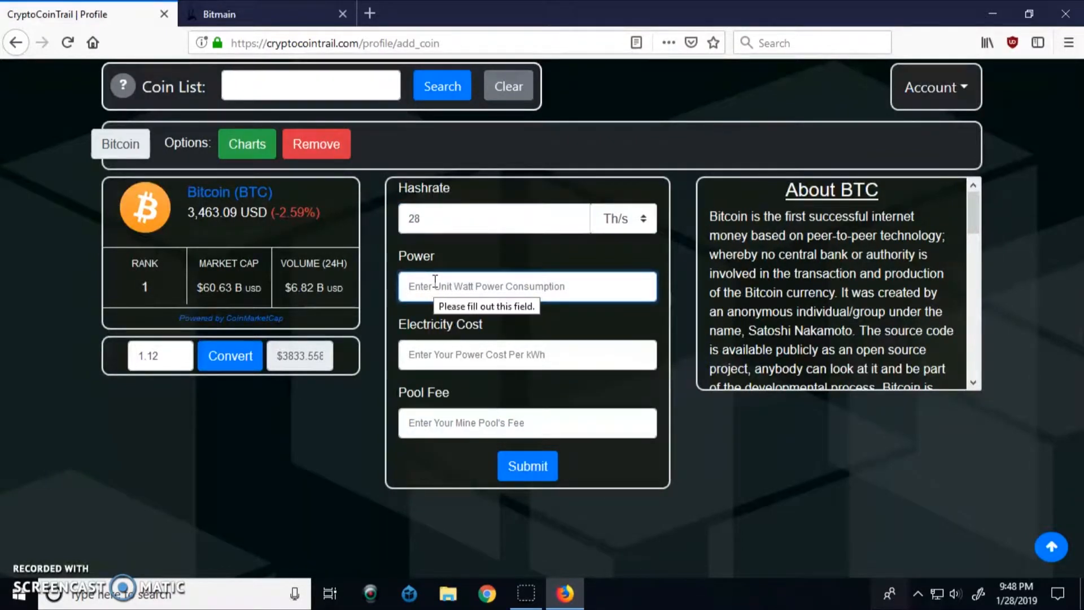
pyautogui.write('1')
pyautogui.click(414, 313)
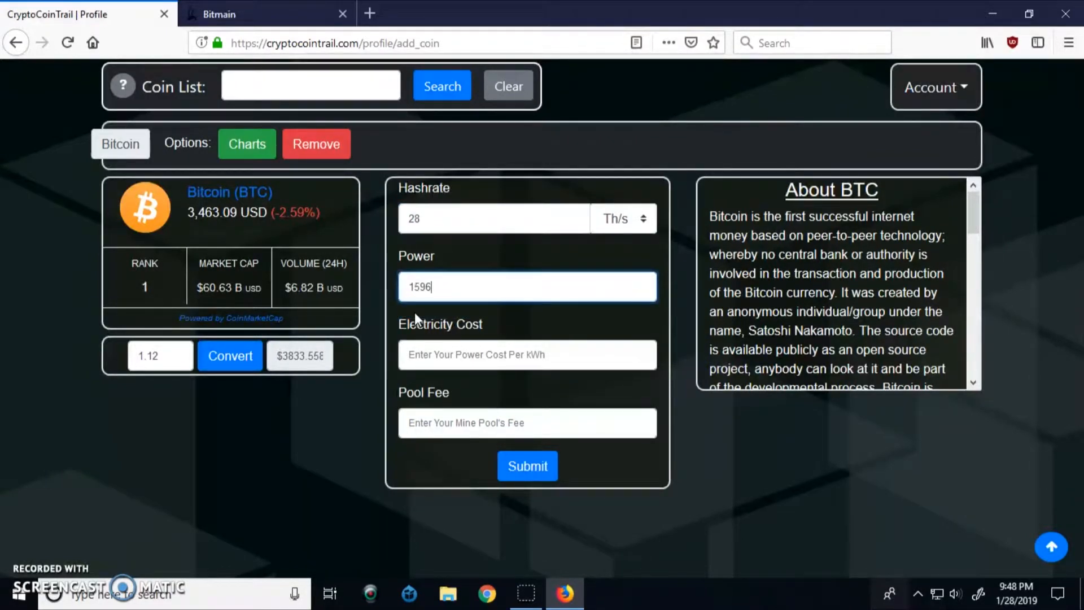
pyautogui.click(442, 354)
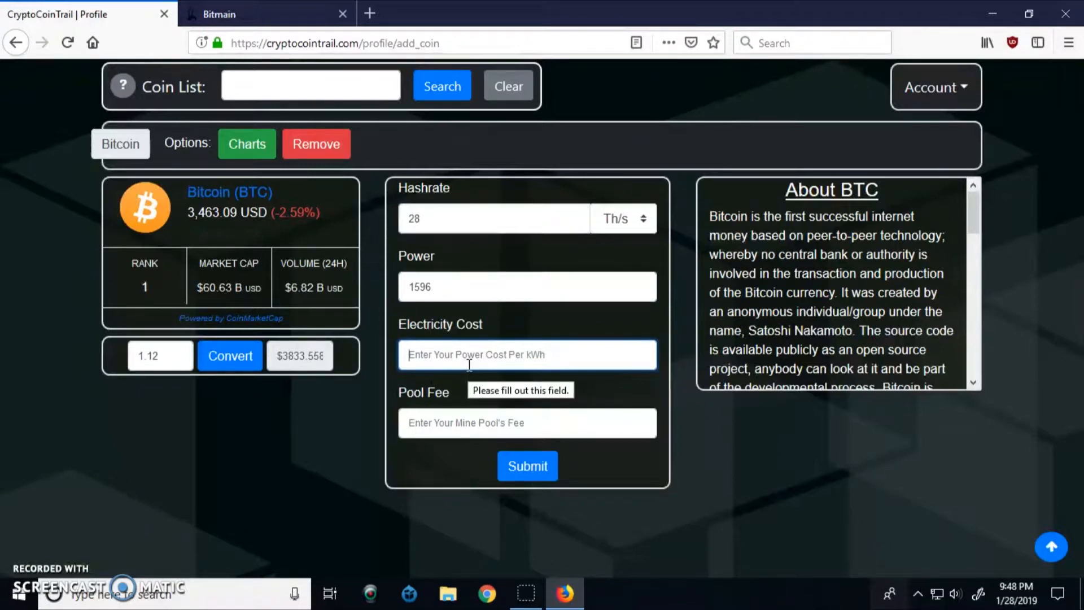
pyautogui.write('.')
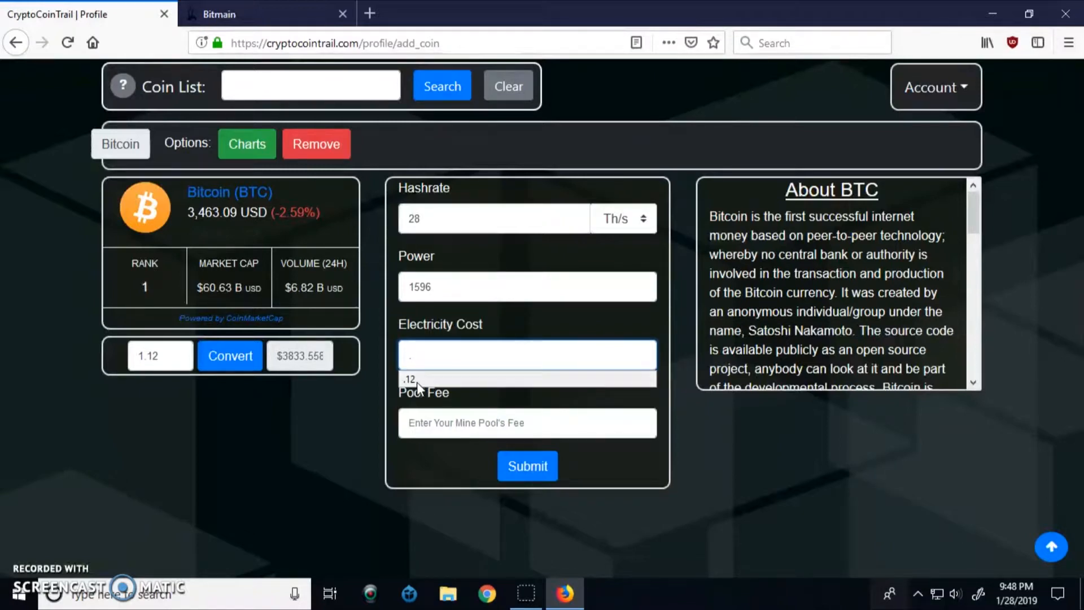
pyautogui.click(409, 381)
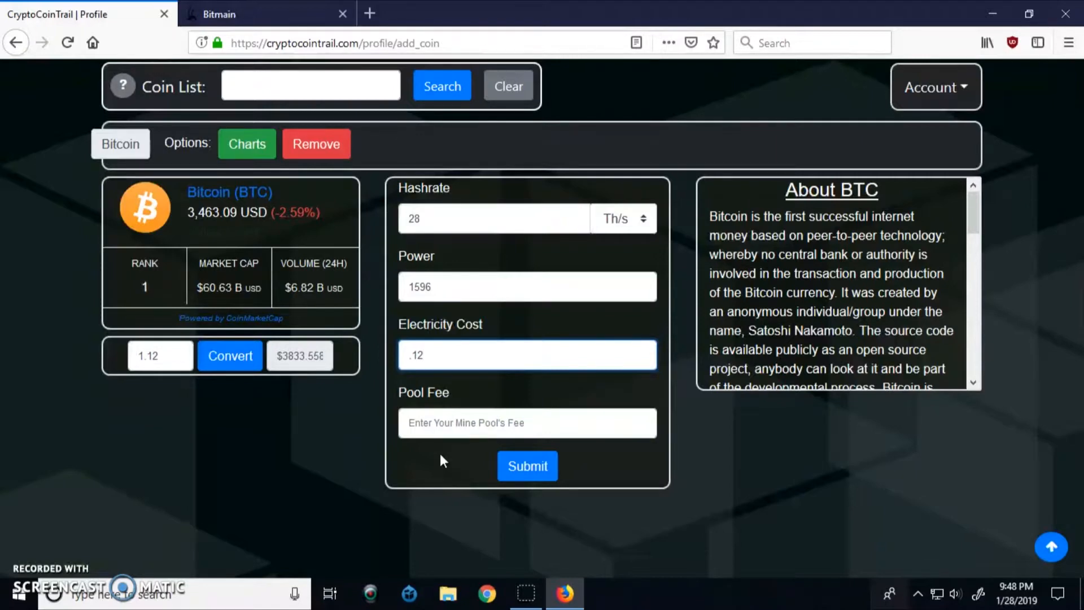
pyautogui.click(438, 425)
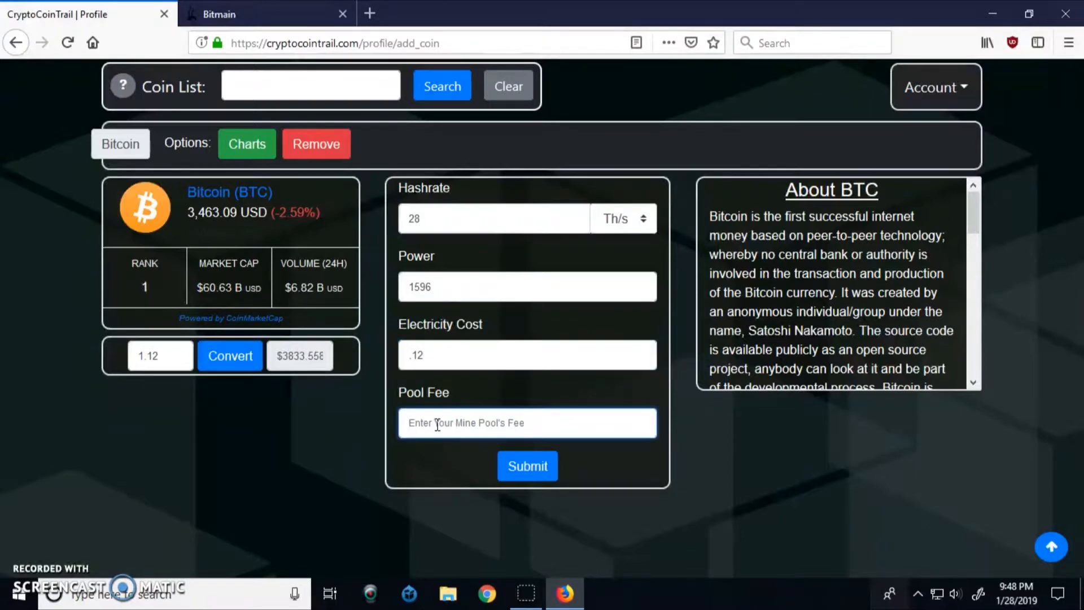
pyautogui.write('.9')
pyautogui.click(423, 445)
# Submit the calculator for a -0.5 USD daily result, compare Bitmain specs, then go back to the form
pyautogui.click(516, 469)
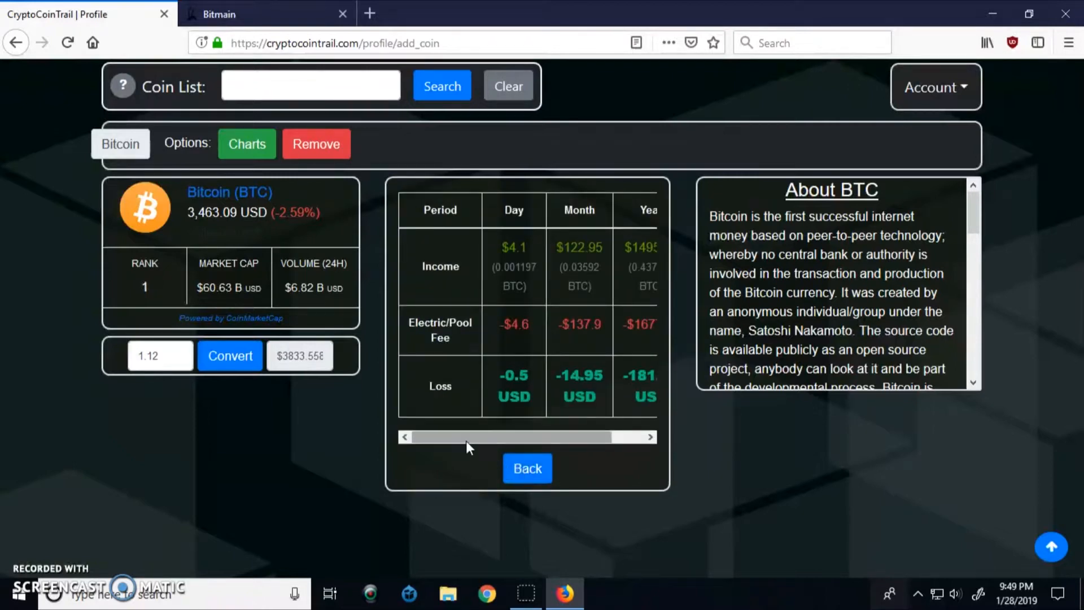
pyautogui.moveTo(460, 438); pyautogui.dragTo(511, 436)
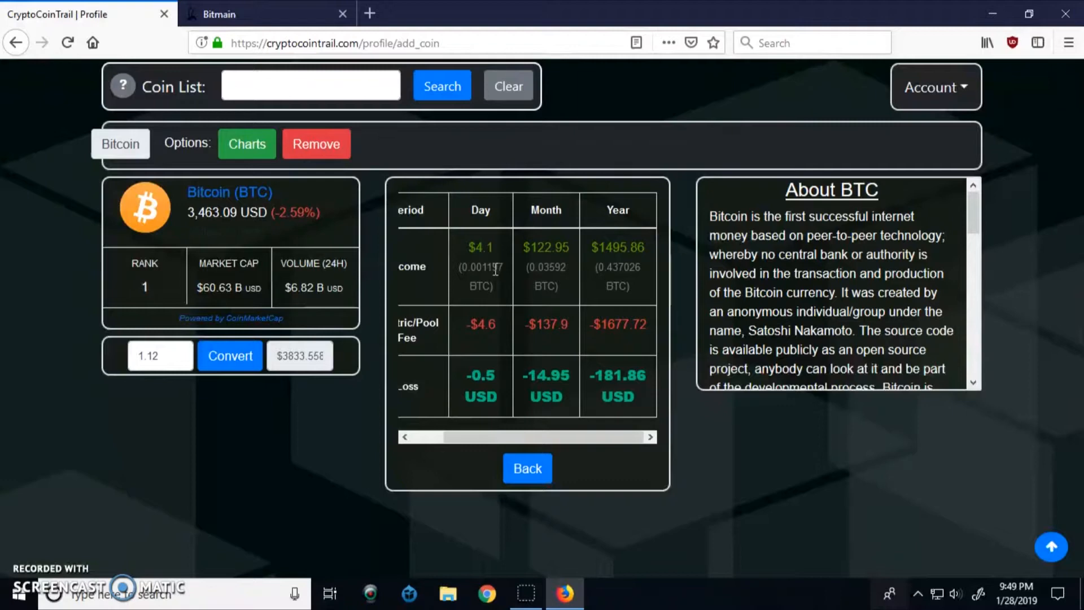
pyautogui.moveTo(493, 432); pyautogui.dragTo(445, 429)
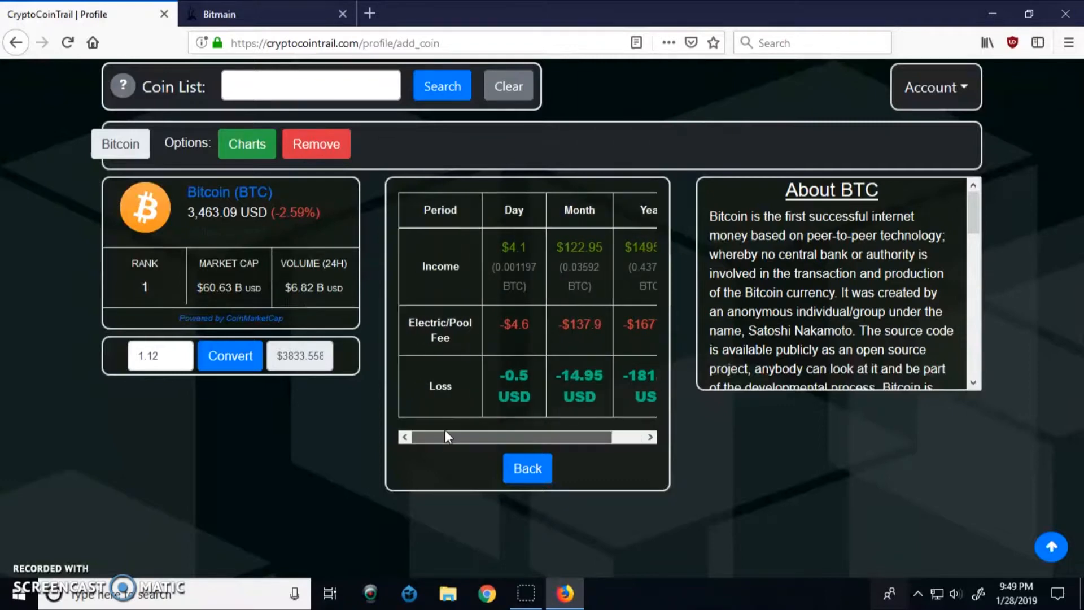
pyautogui.click(246, 13)
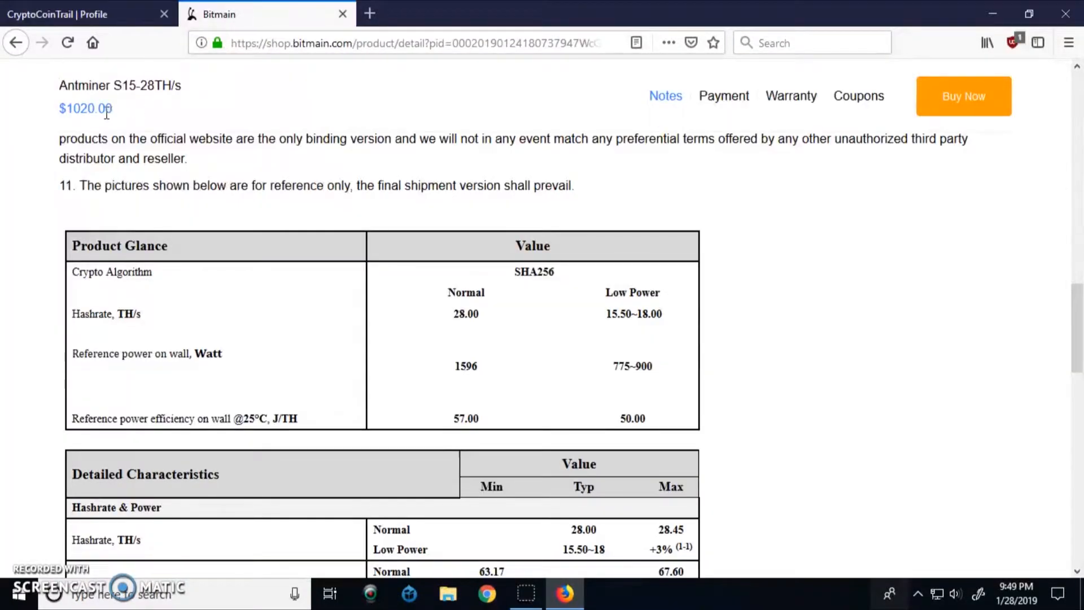
pyautogui.click(95, 16)
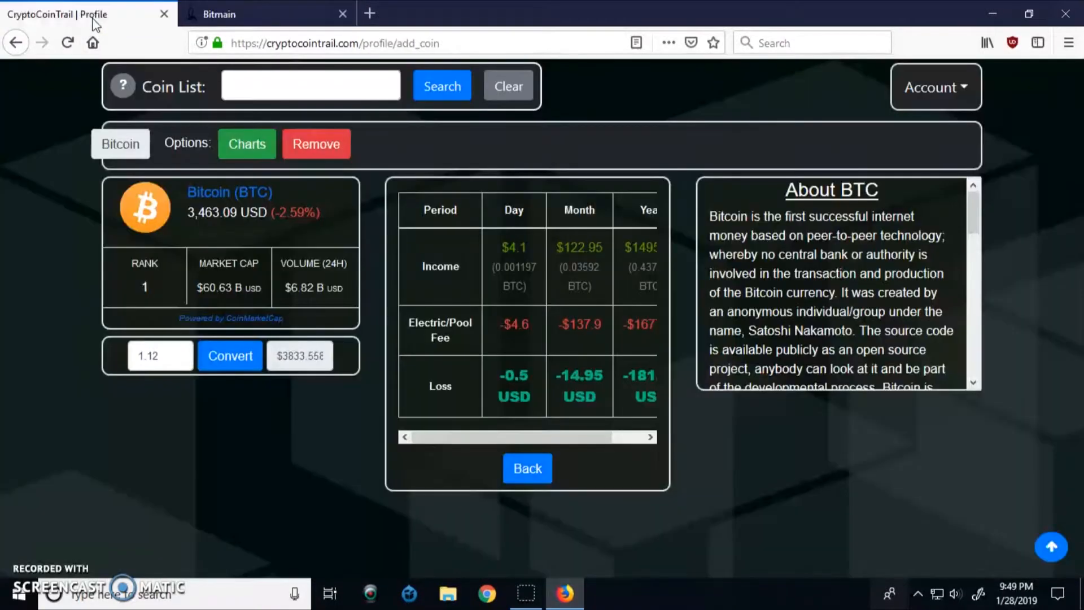
pyautogui.click(521, 472)
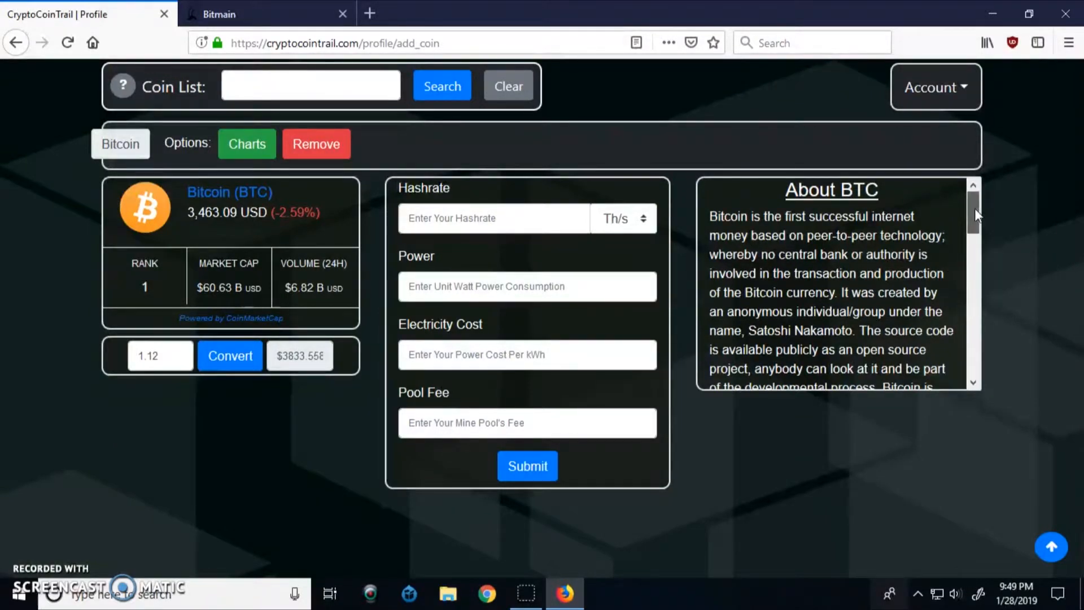
# Scroll the About BTC text and open Bitcoin's price Charts page
pyautogui.moveTo(974, 209); pyautogui.dragTo(972, 364)
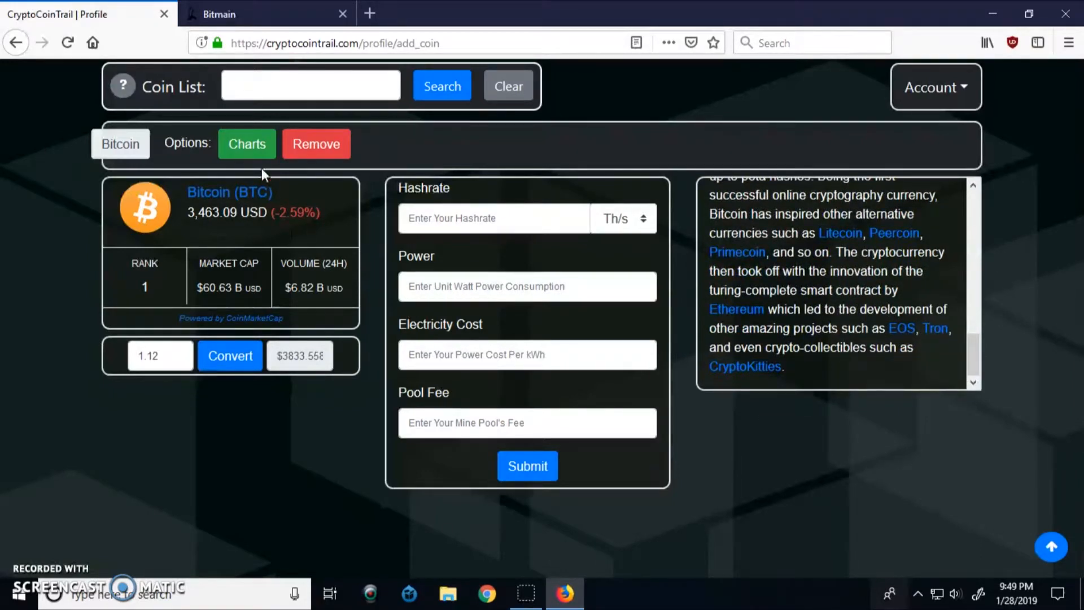
pyautogui.click(252, 149)
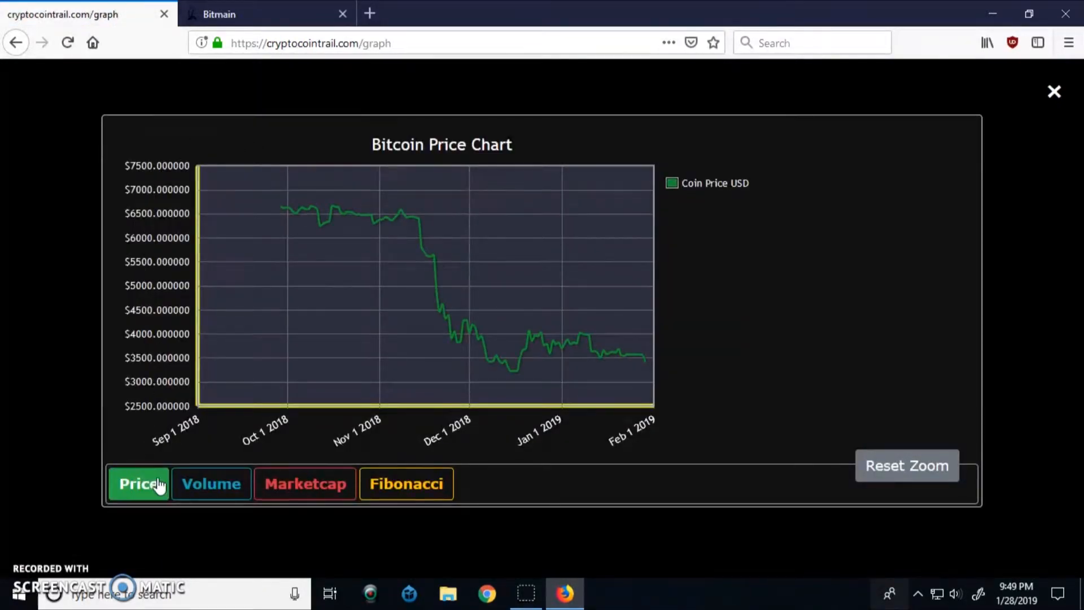
# View Bitcoin volume and marketcap charts, zoom to Nov 17–29 and reset, then show Fibonacci
pyautogui.click(196, 487)
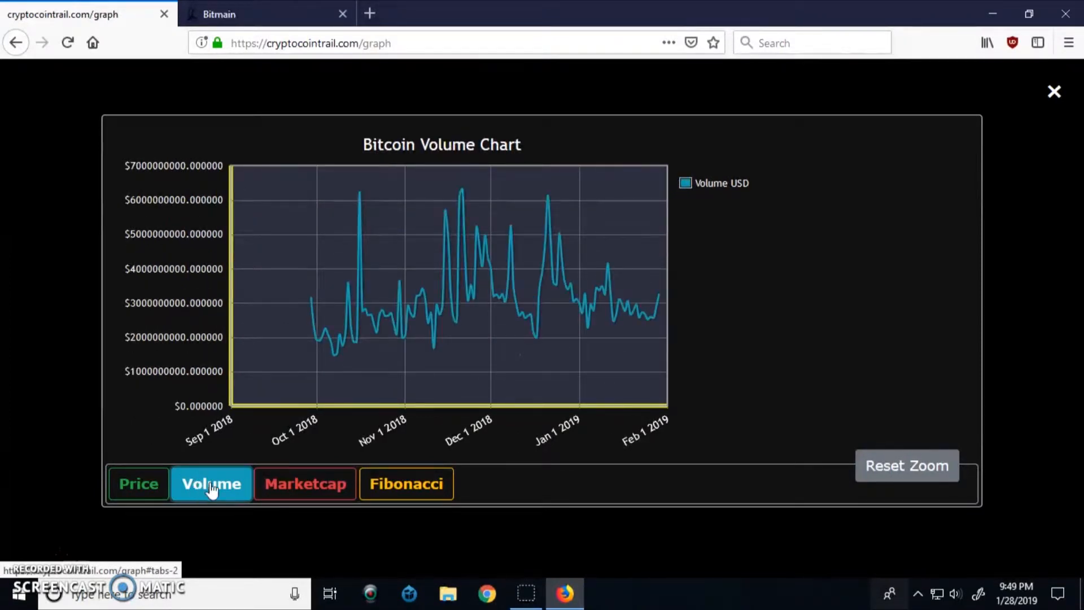
pyautogui.click(273, 487)
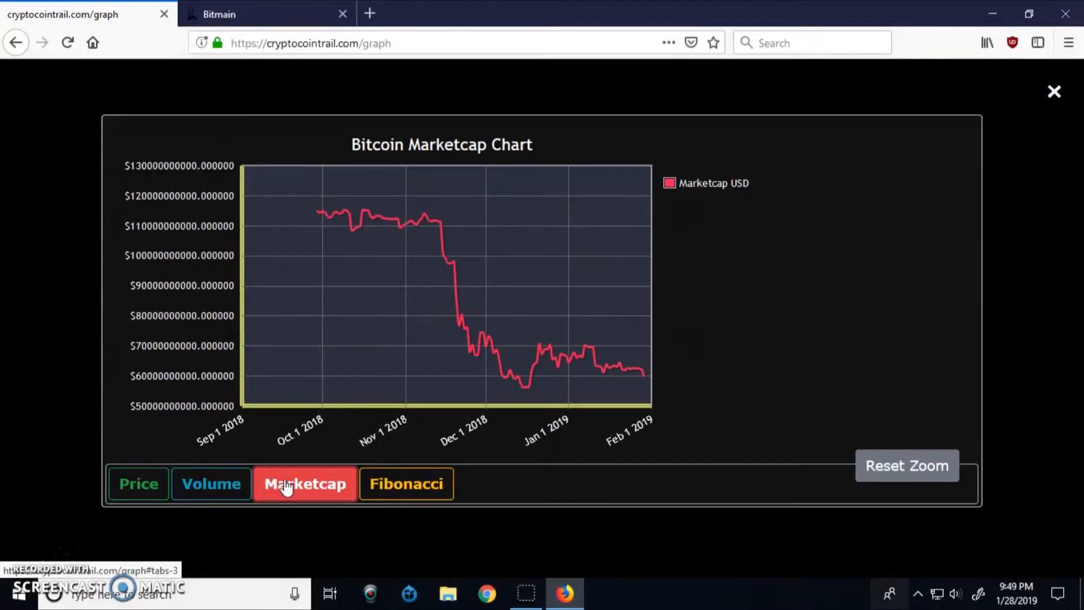
pyautogui.moveTo(383, 201); pyautogui.dragTo(566, 383)
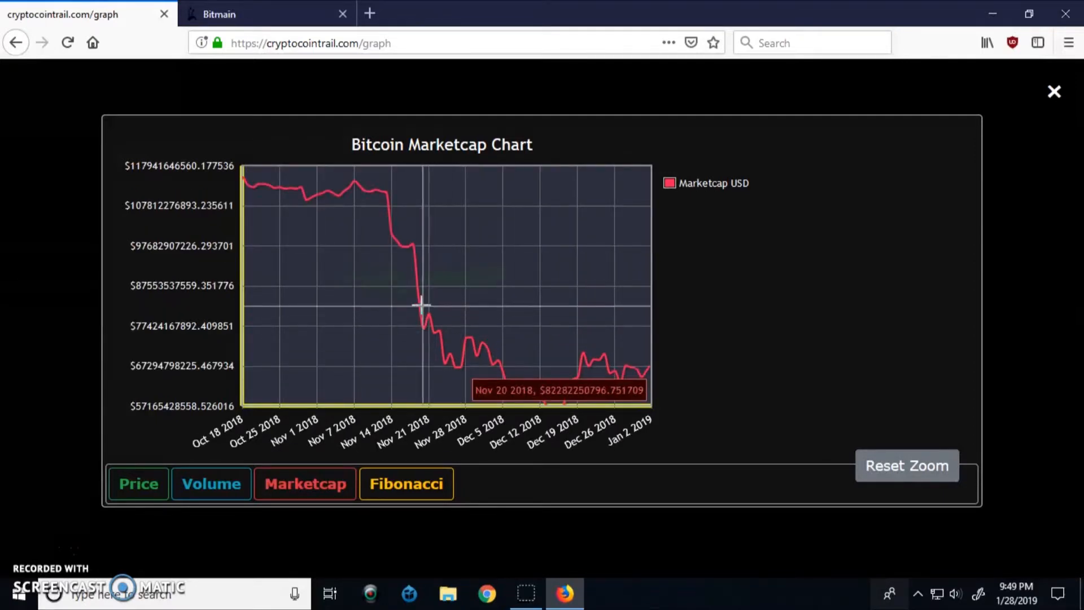
pyautogui.moveTo(404, 230); pyautogui.dragTo(471, 373)
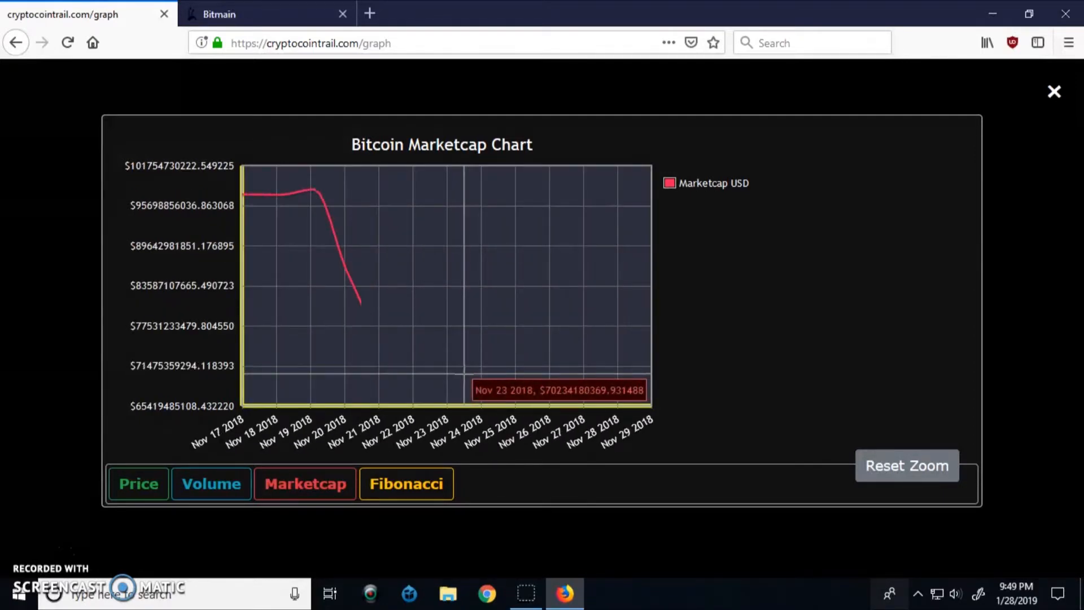
pyautogui.click(895, 468)
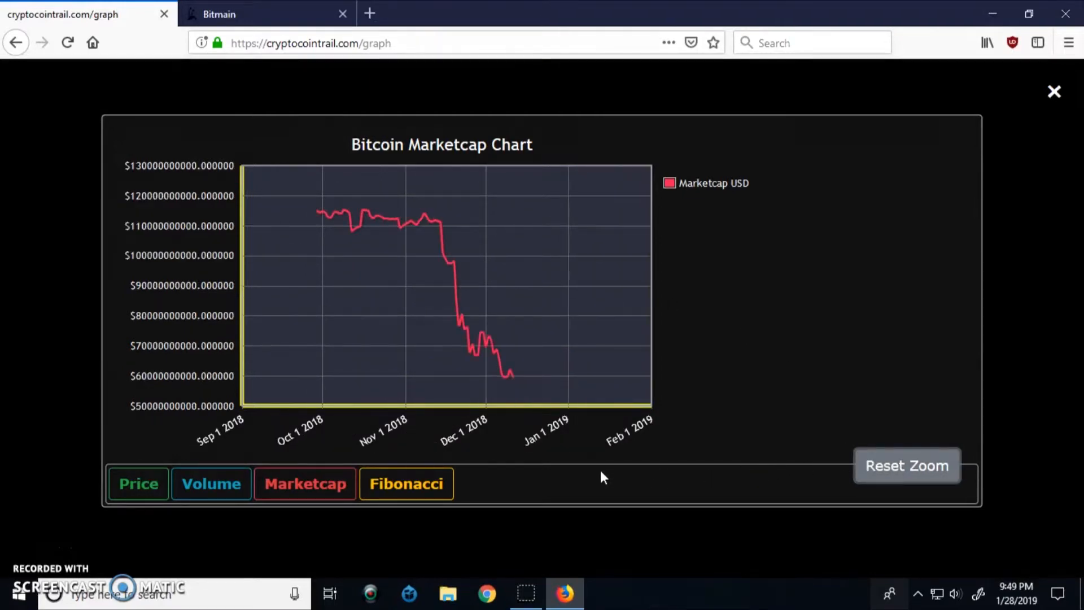
pyautogui.click(405, 490)
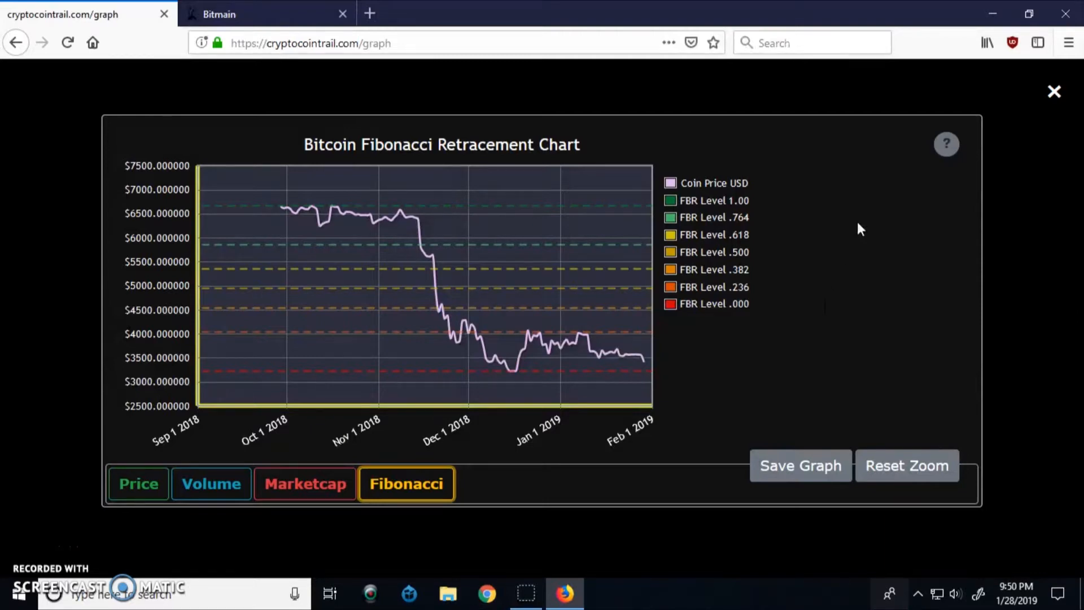
# Read the Fibonacci retracement help popover on the Bitcoin chart, then dismiss it
pyautogui.click(947, 146)
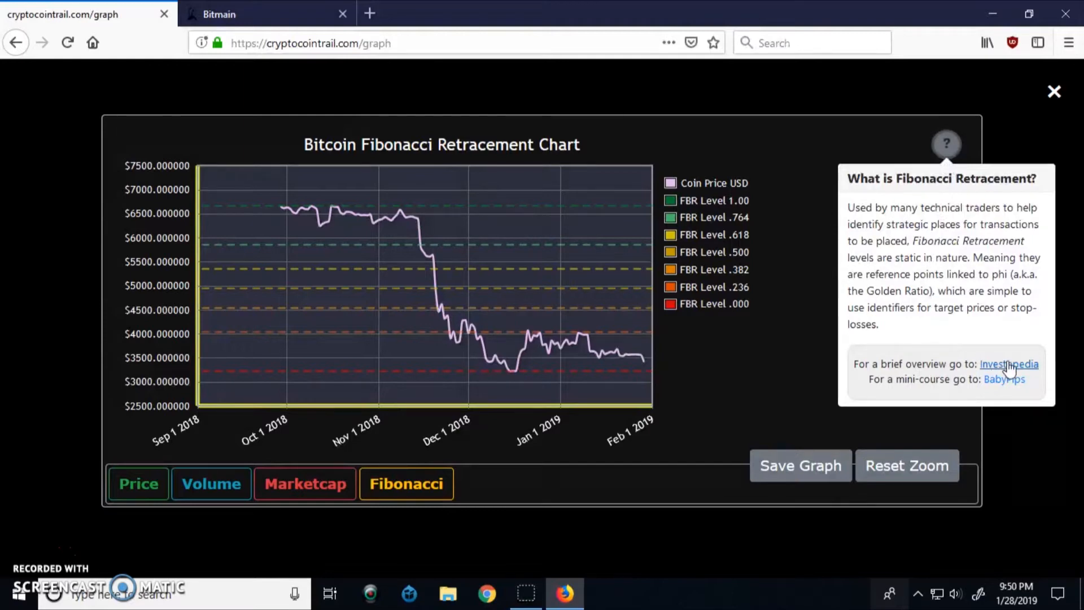
pyautogui.click(760, 350)
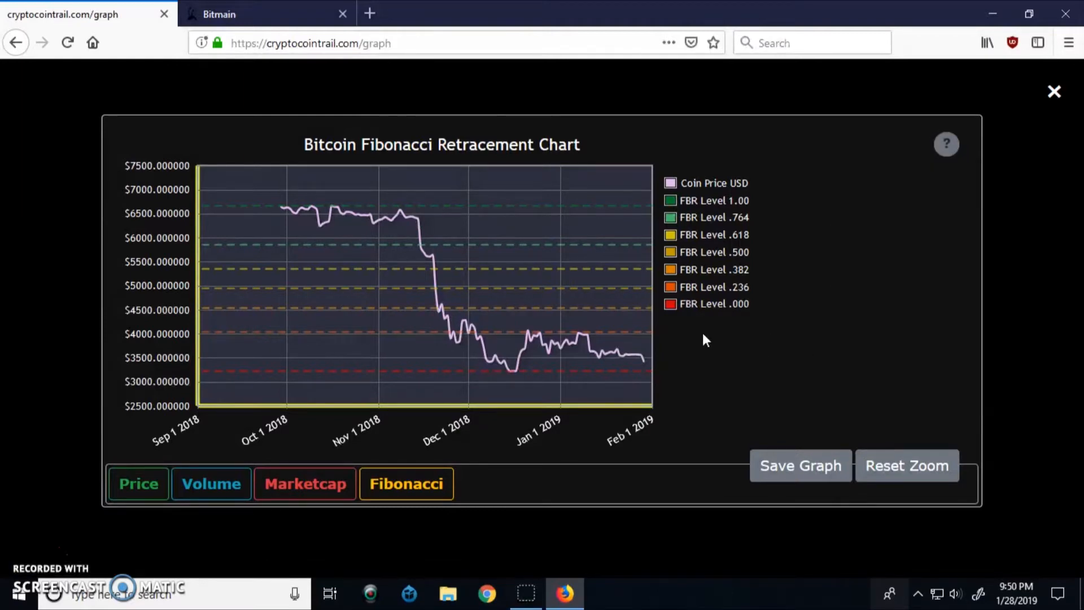
# Zoom the Bitcoin Fibonacci chart to Nov 22 2018 through Jan 31 2019
pyautogui.moveTo(623, 207)
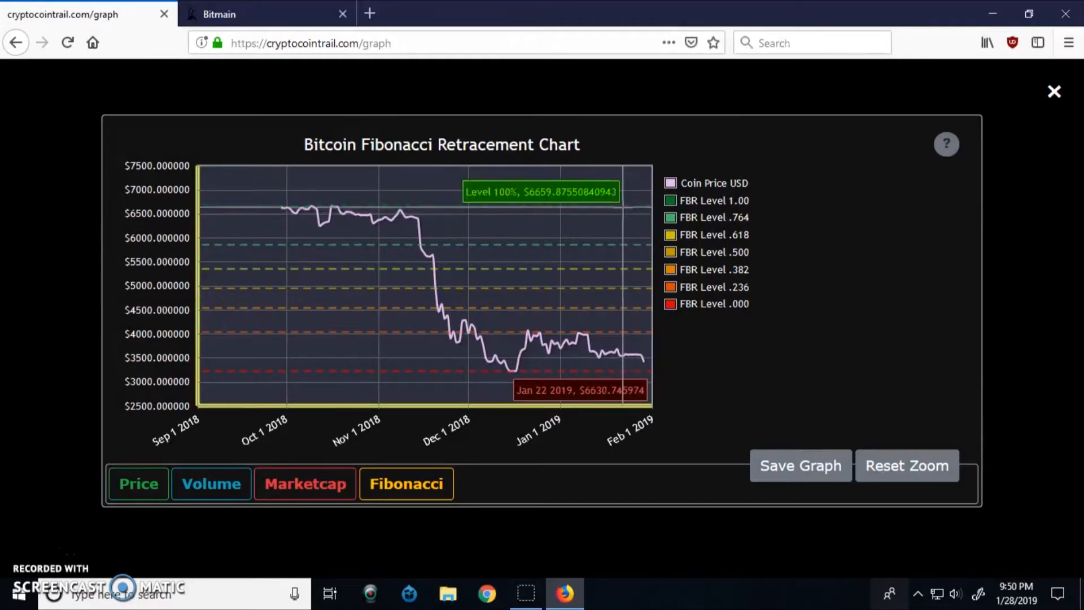
pyautogui.moveTo(625, 244)
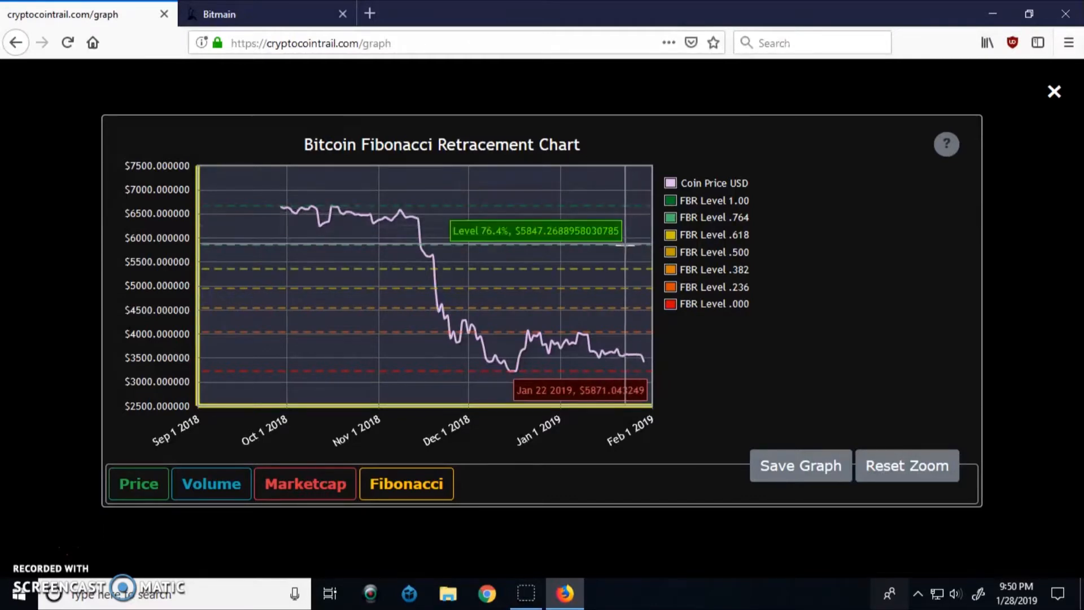
pyautogui.moveTo(622, 269)
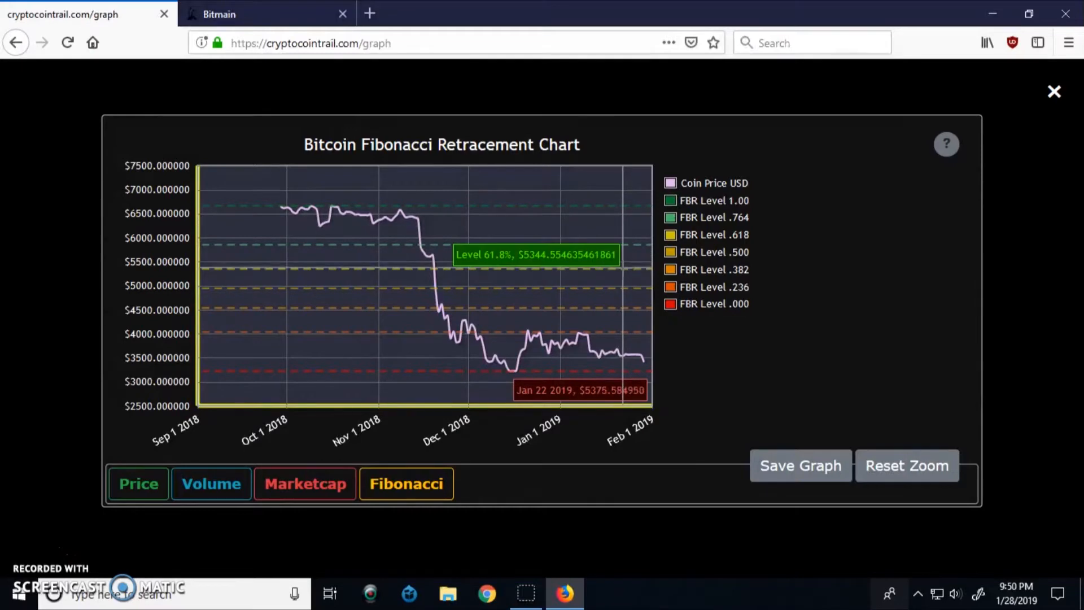
pyautogui.moveTo(621, 288)
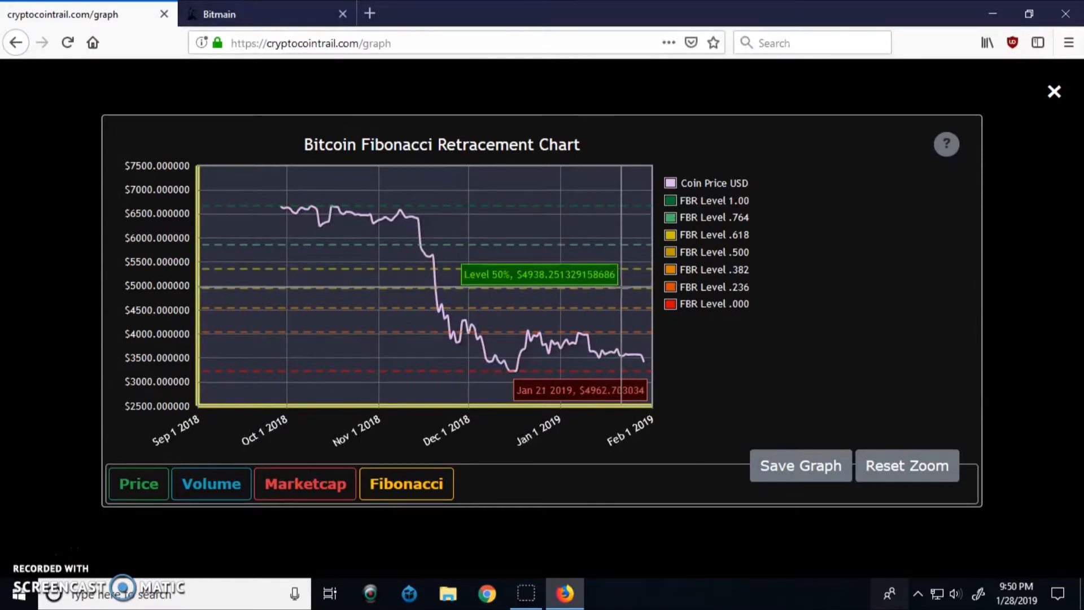
pyautogui.moveTo(615, 308)
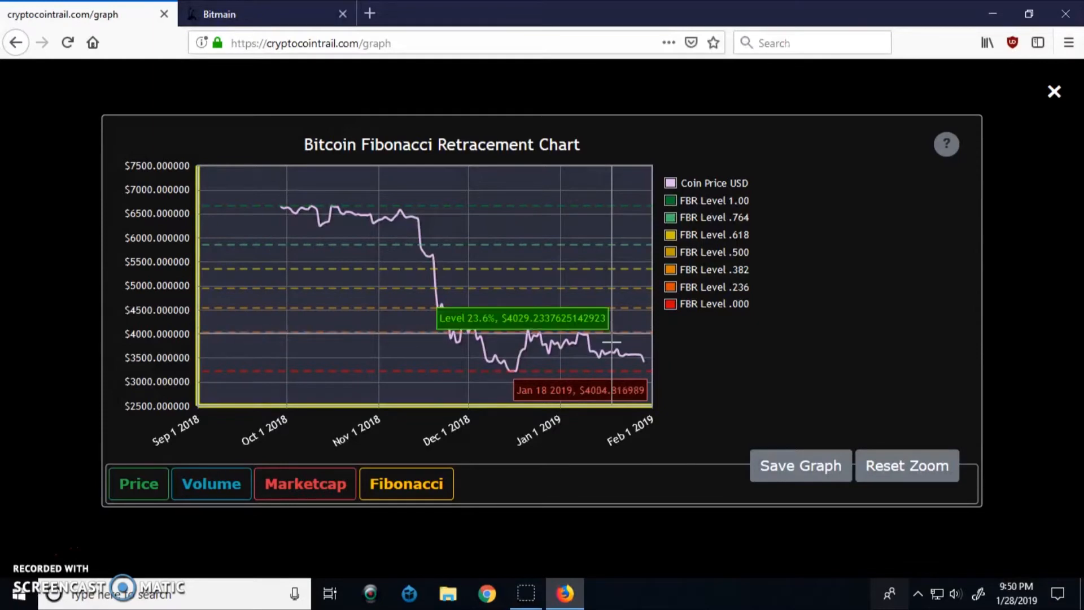
pyautogui.moveTo(613, 373)
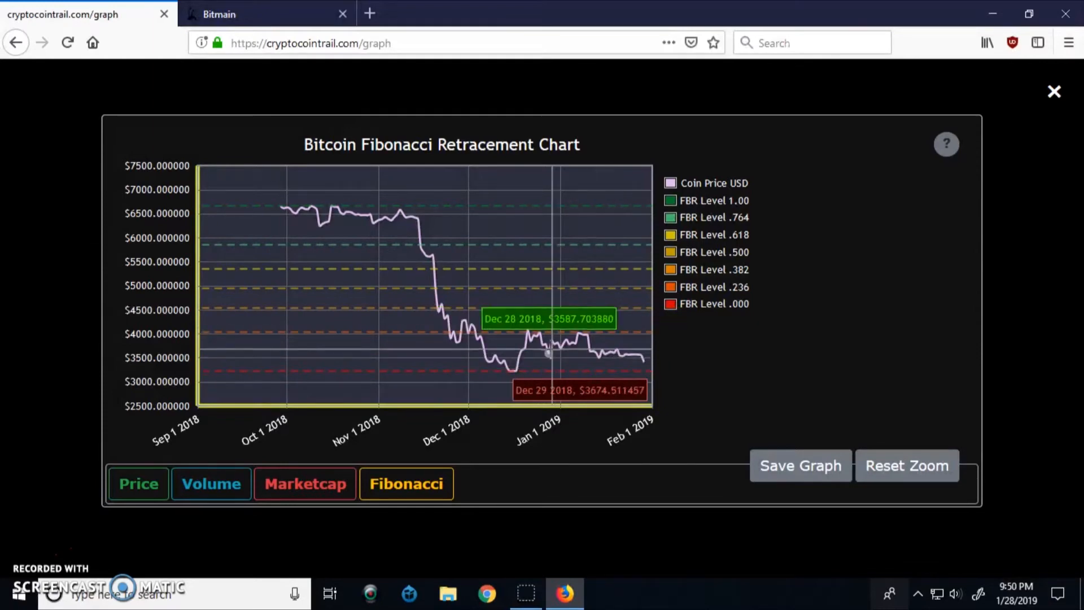
pyautogui.moveTo(460, 305); pyautogui.dragTo(621, 361)
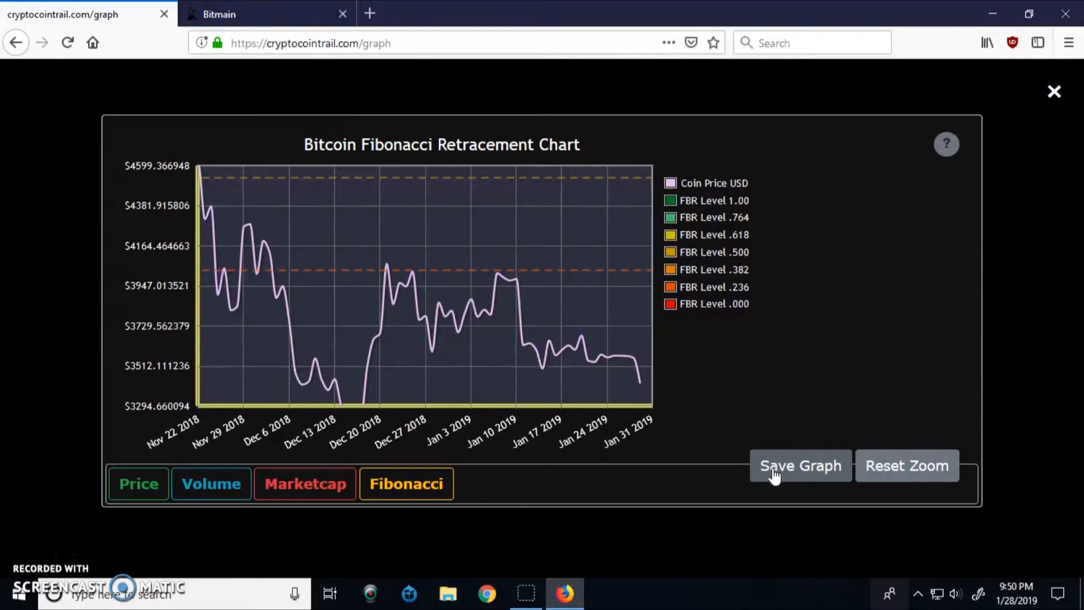
# Save the zoomed chart image to the Desktop as index.png, replacing the existing file
pyautogui.click(806, 473)
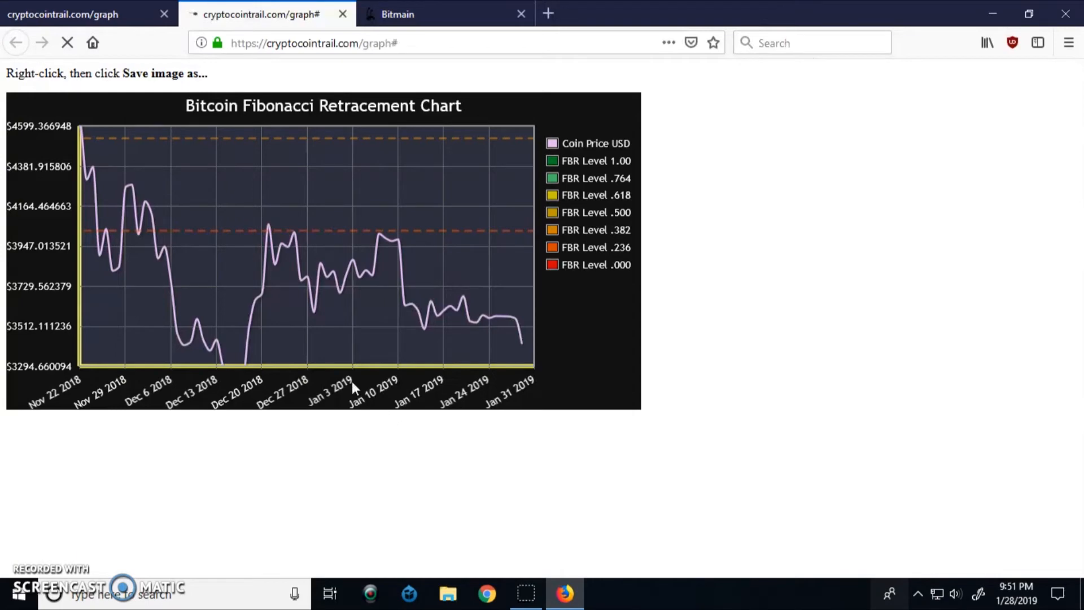
pyautogui.rightClick(347, 212)
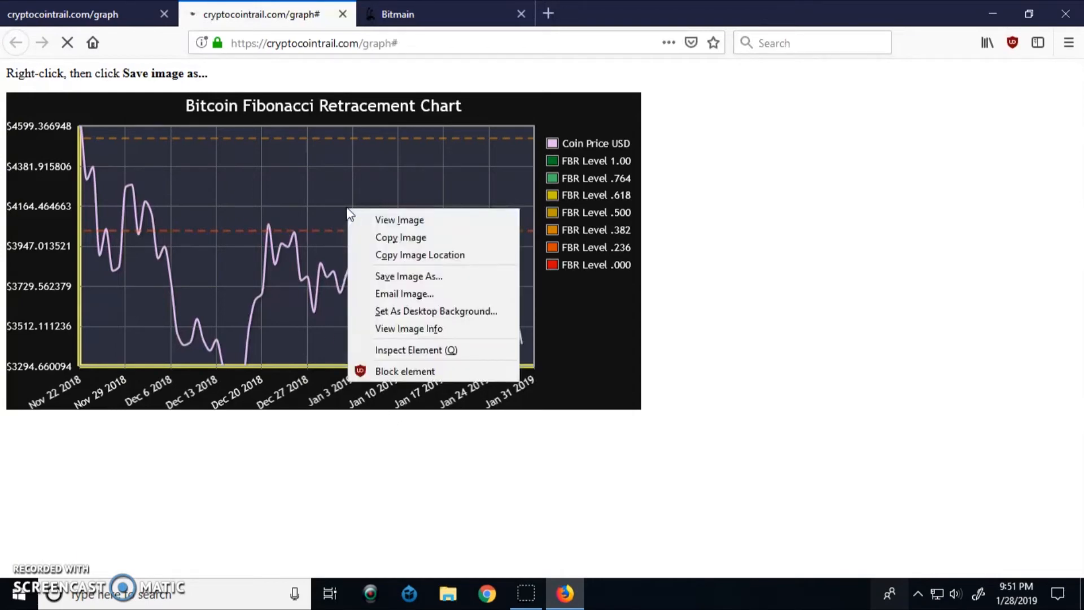
pyautogui.click(411, 277)
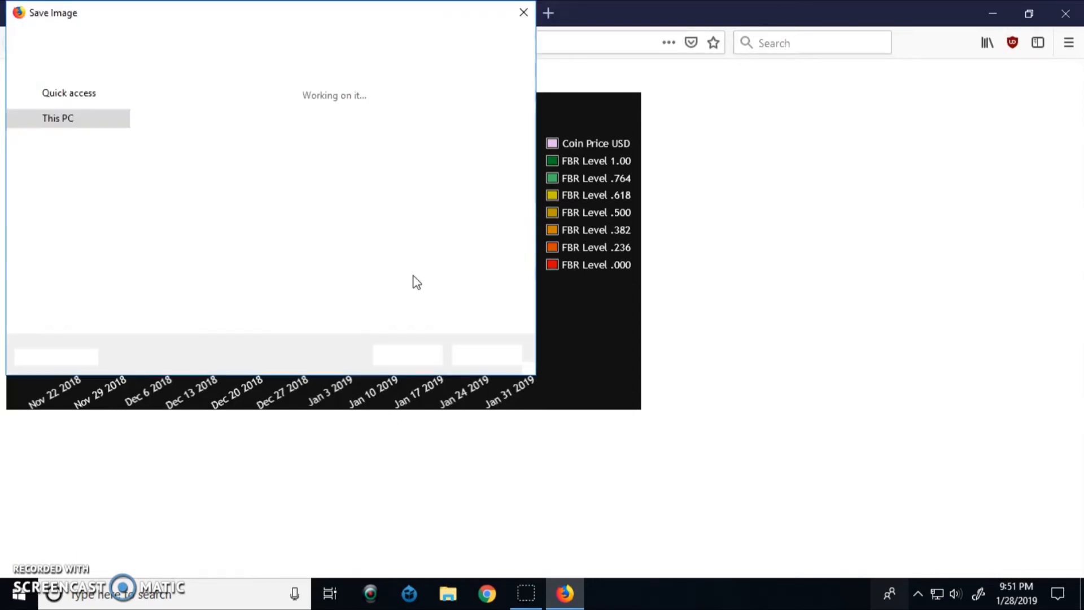
pyautogui.click(78, 135)
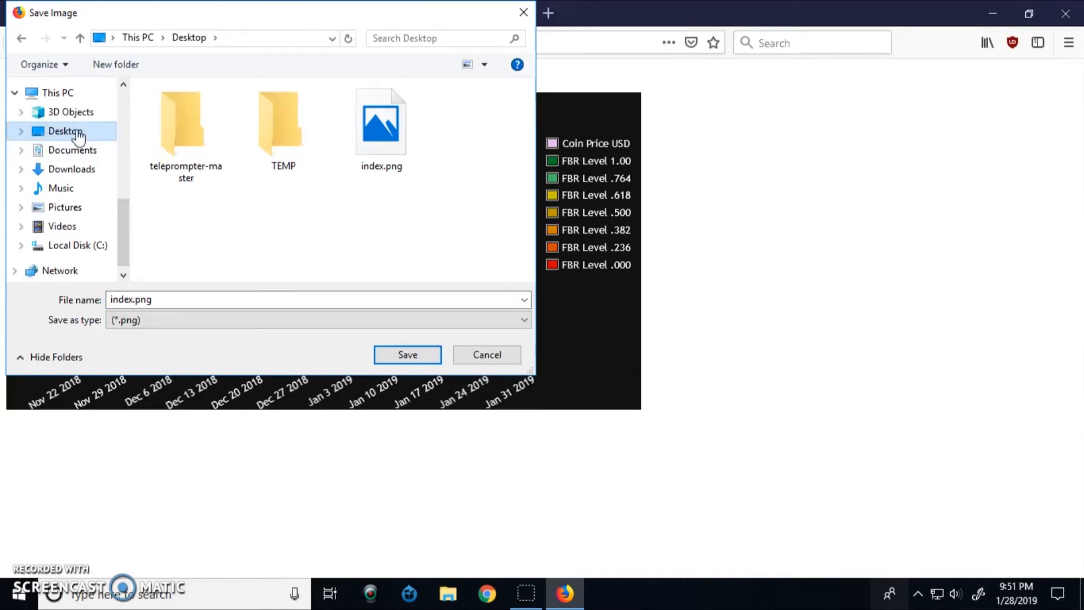
pyautogui.click(391, 354)
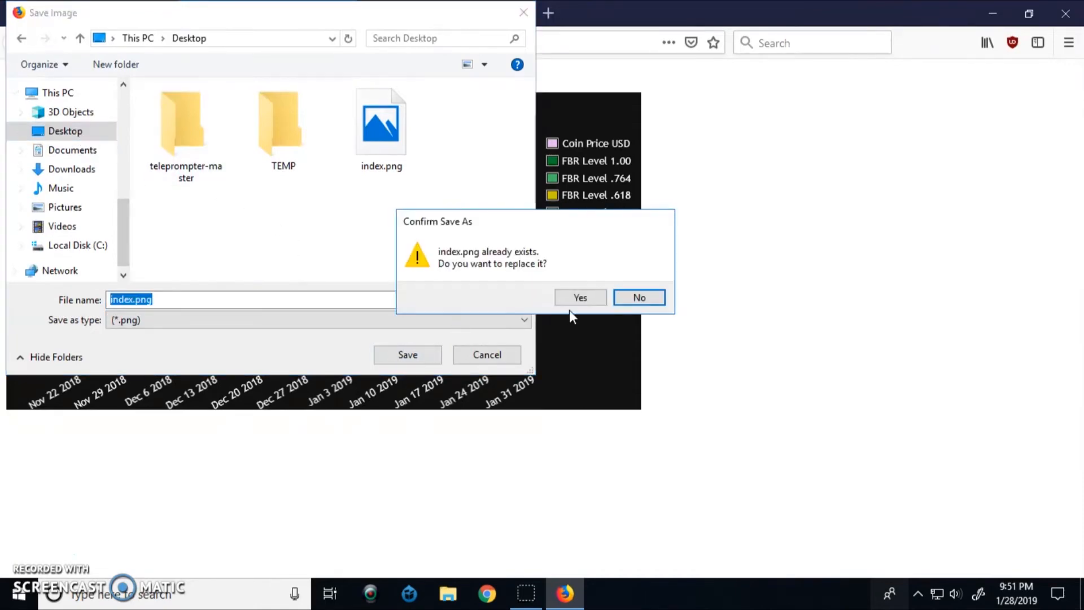
pyautogui.click(579, 297)
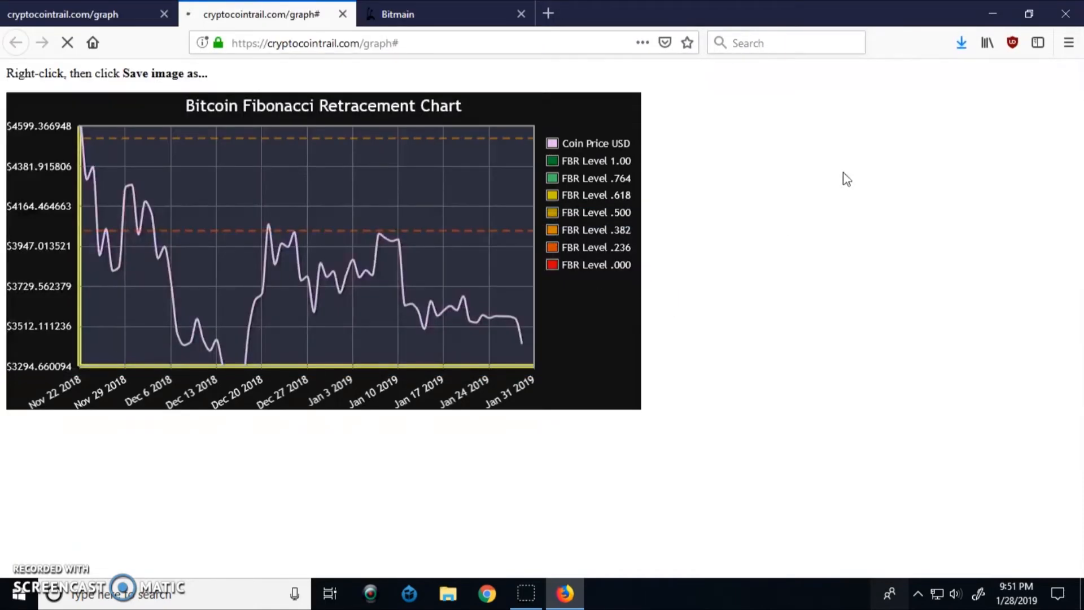
# Open index.png from the desktop in Photos, then return to Firefox
pyautogui.click(992, 14)
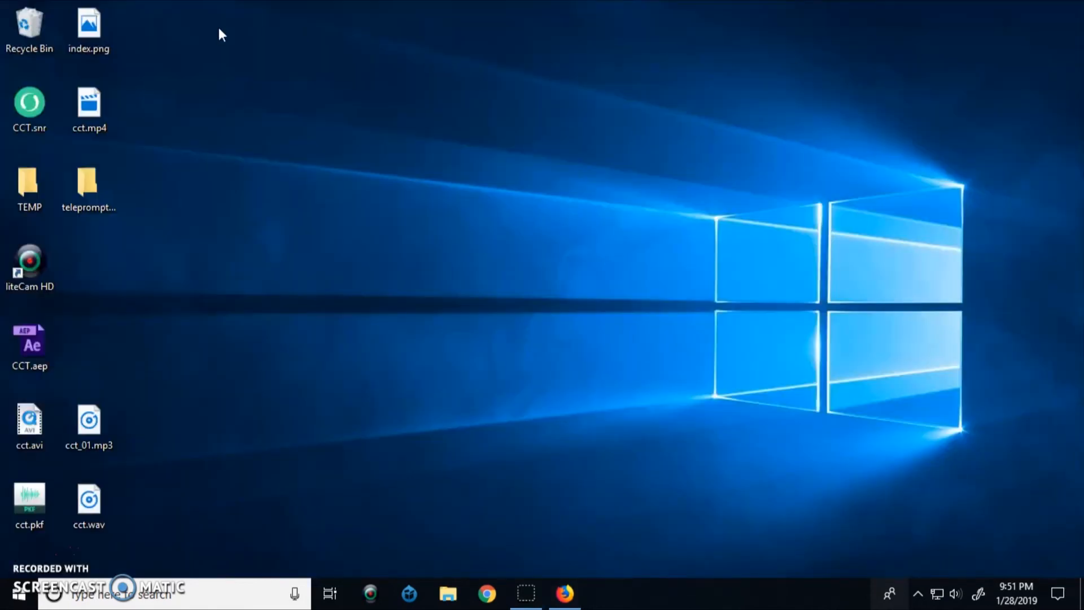
pyautogui.doubleClick(90, 26)
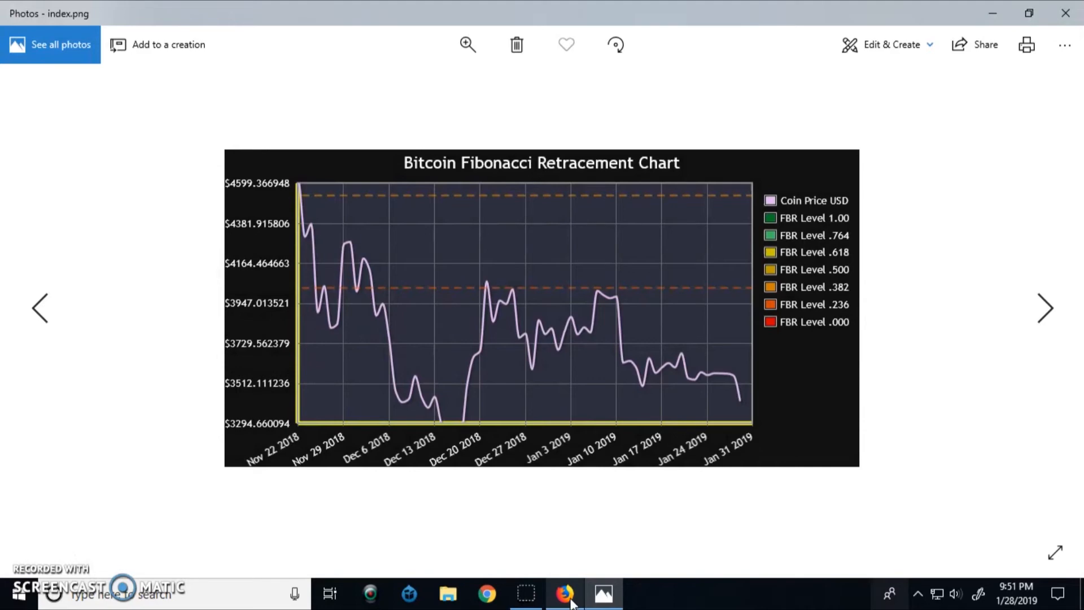
pyautogui.click(569, 597)
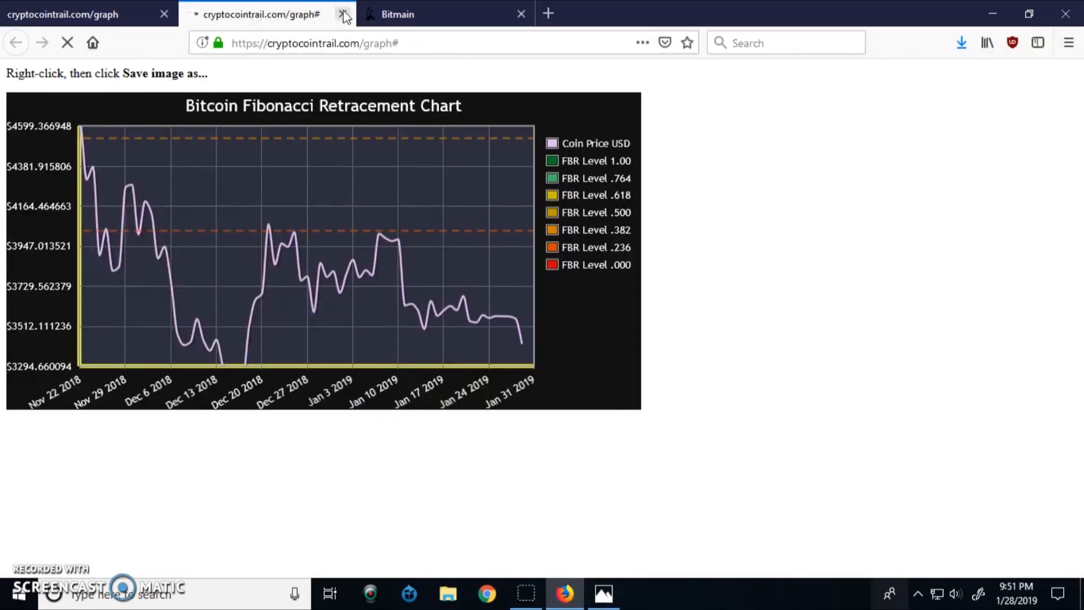
# Close the chart image tab and chart view, and dismiss the coin-added notice
pyautogui.click(343, 15)
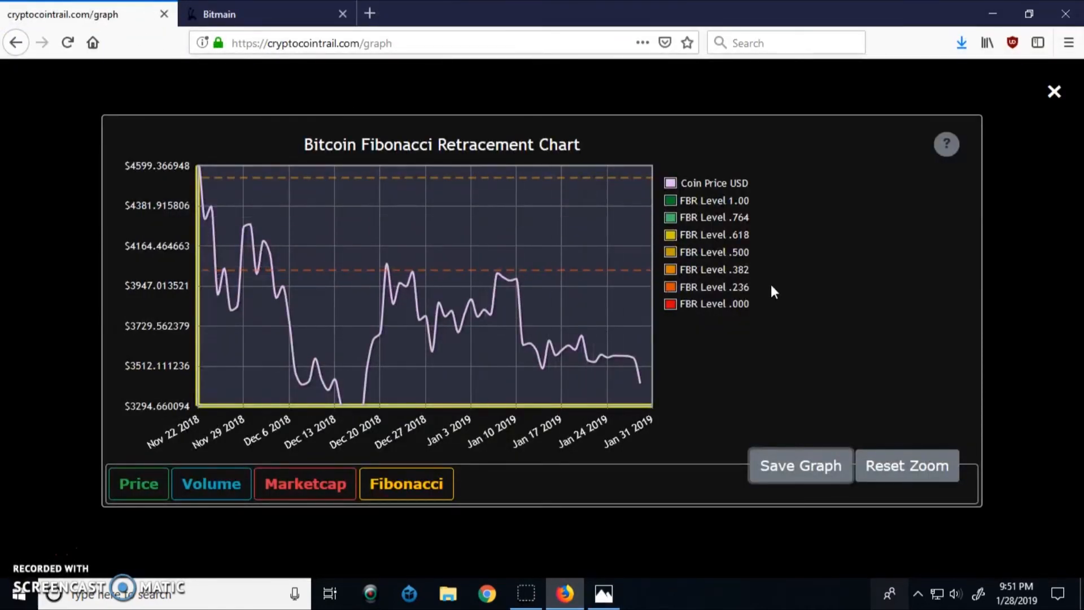
pyautogui.click(1053, 92)
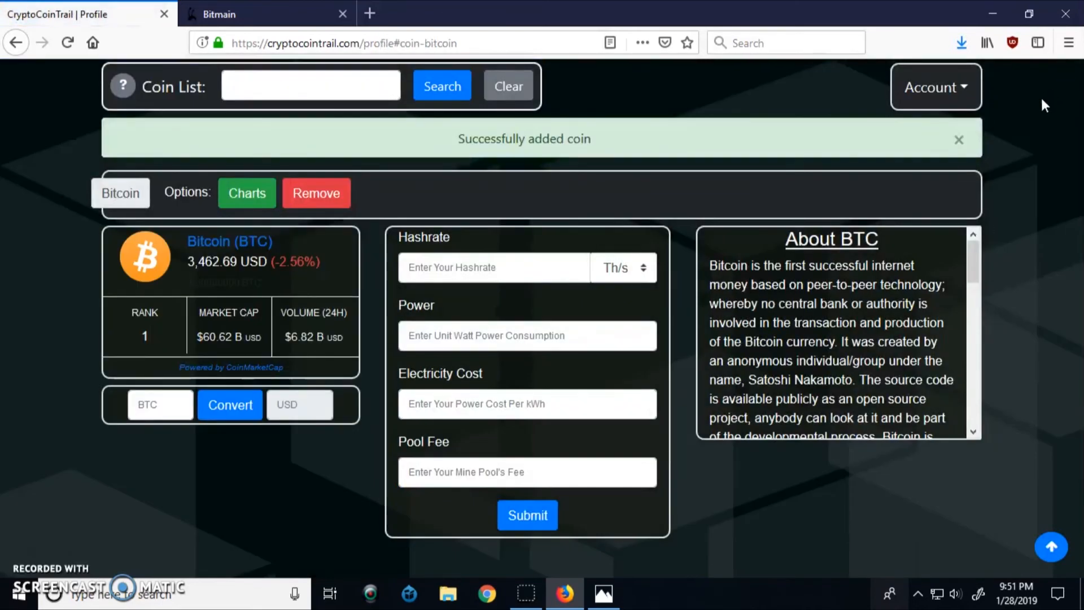
pyautogui.click(960, 141)
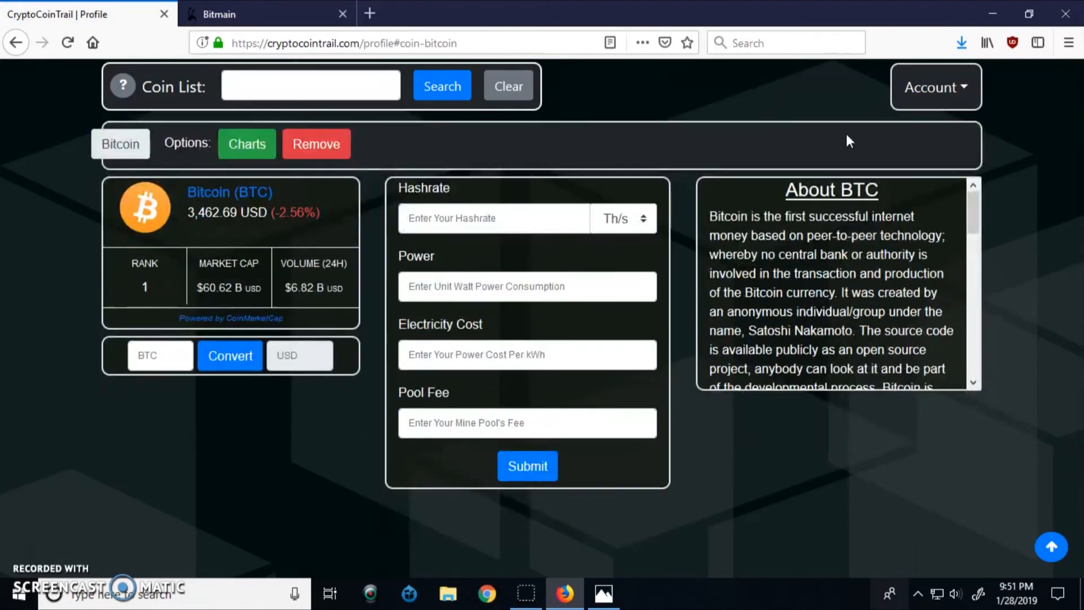
# Search the Coin List for 'lite' and add Litecoin to the profile
pyautogui.click(347, 83)
pyautogui.write('li')
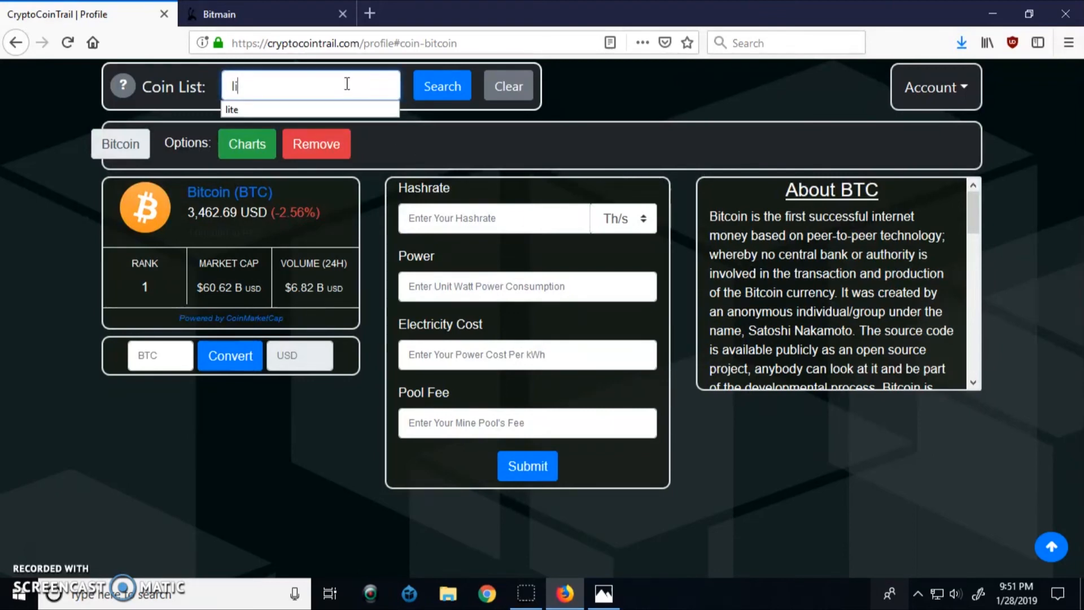
pyautogui.click(244, 110)
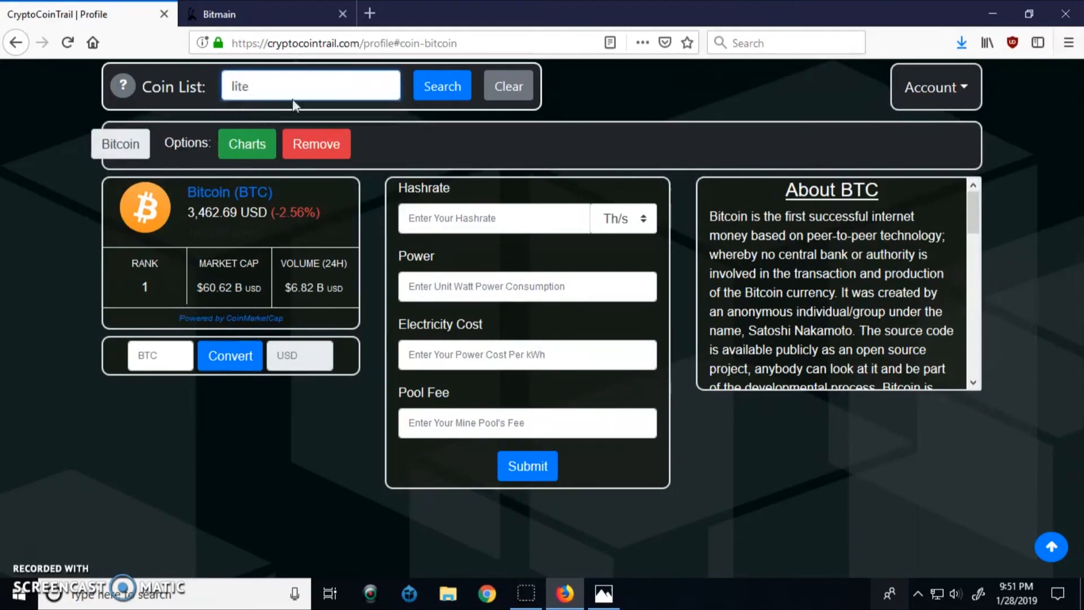
pyautogui.click(443, 91)
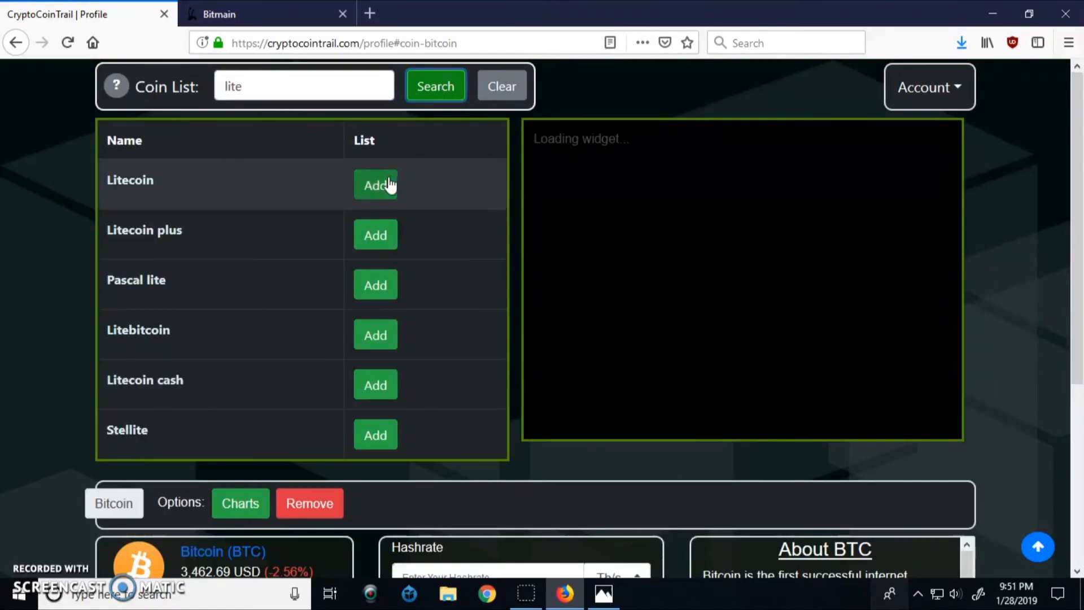
pyautogui.click(389, 184)
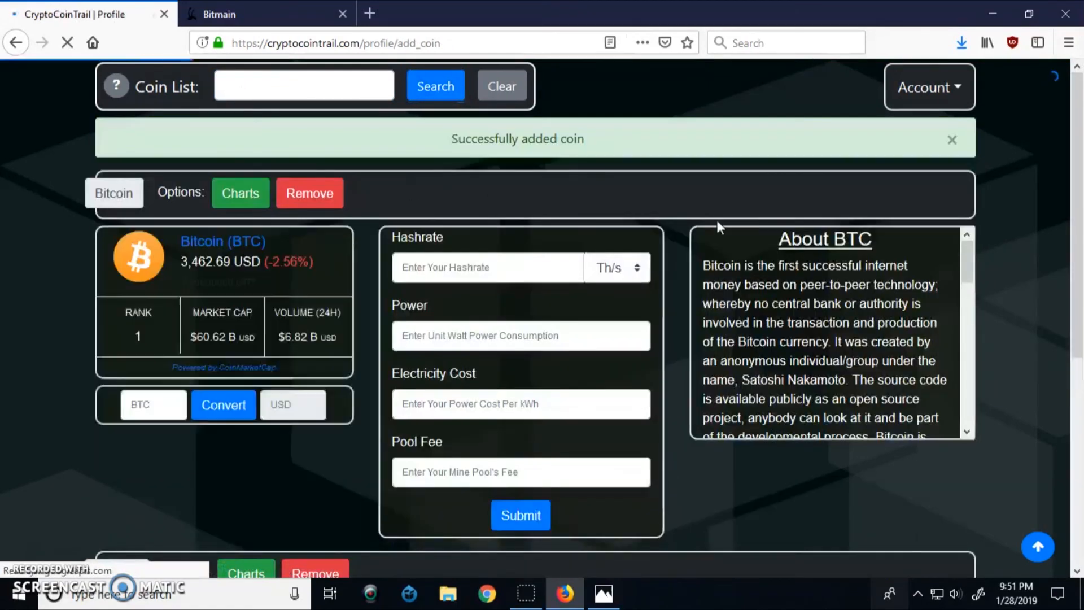
pyautogui.scroll(-5, 932, 333)
pyautogui.scroll(-5, 999, 336)
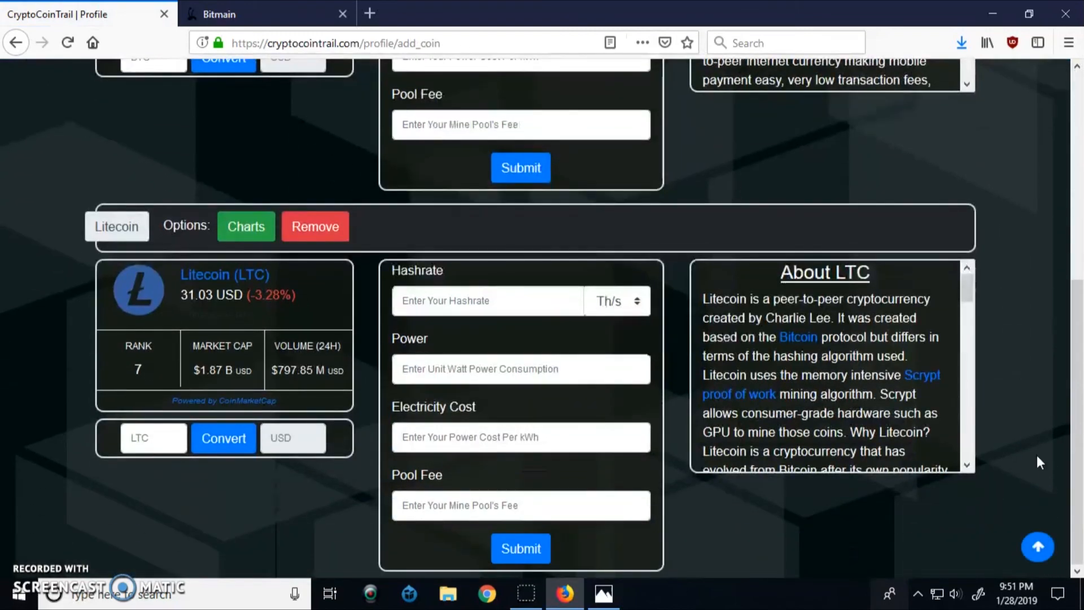
# Log out of the CryptoCoinTrail account
pyautogui.click(1038, 546)
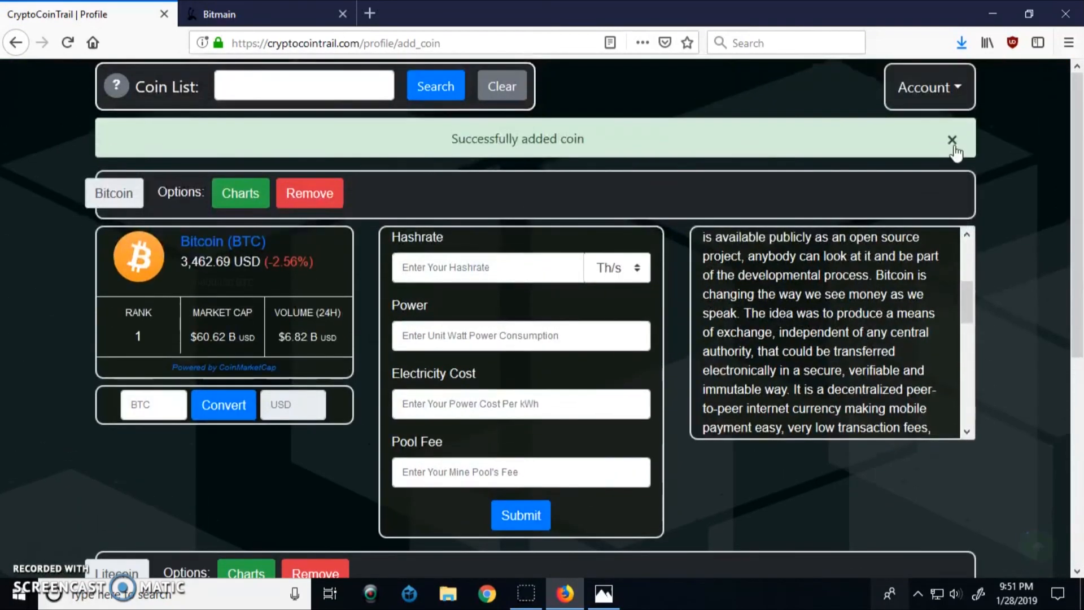
pyautogui.click(942, 88)
pyautogui.click(936, 158)
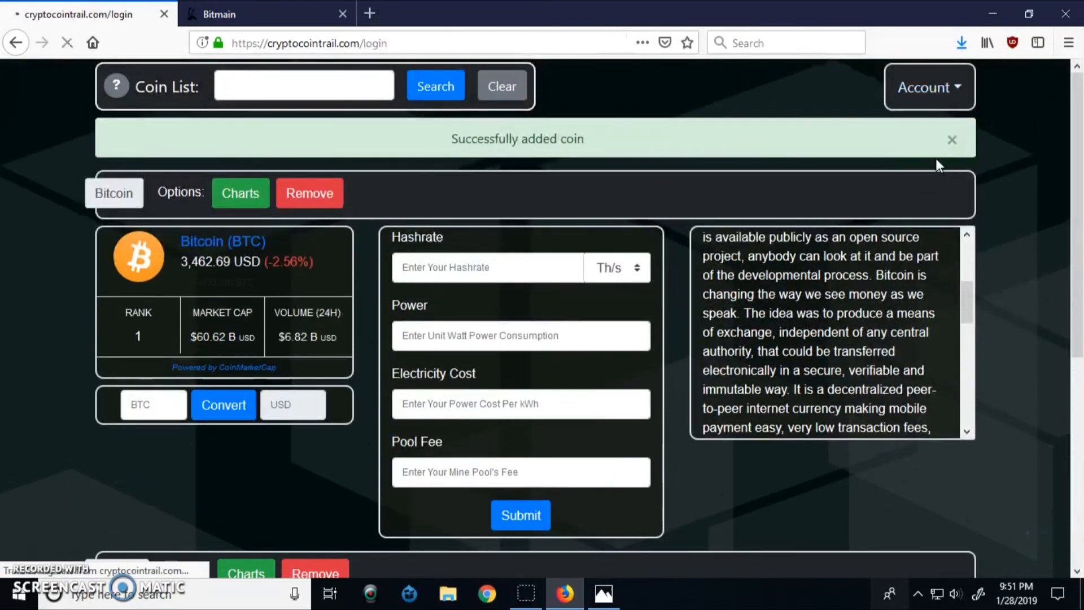